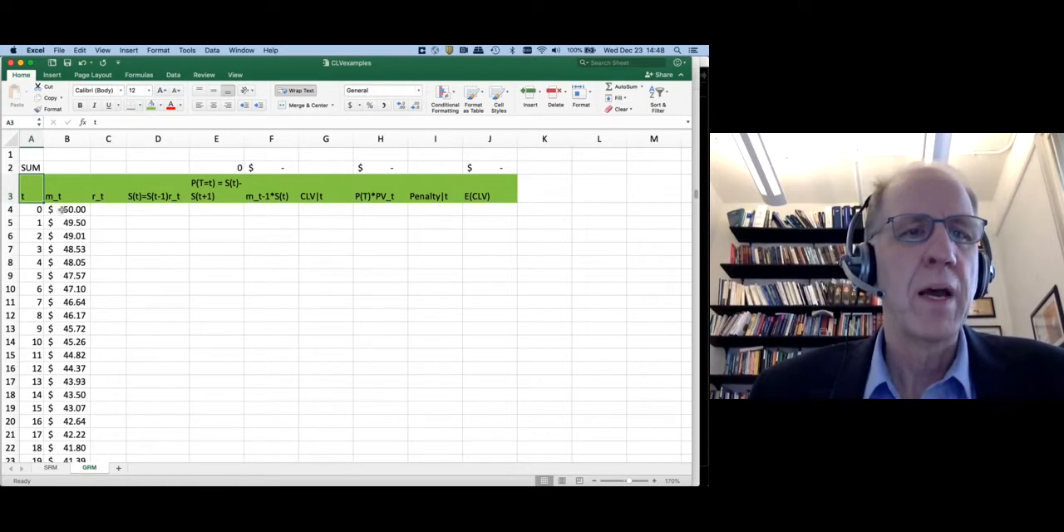
Examine the m_t formulas for periods 0 to 2 in B4:B6, including the starting 50 in B4's formula
click(62, 209)
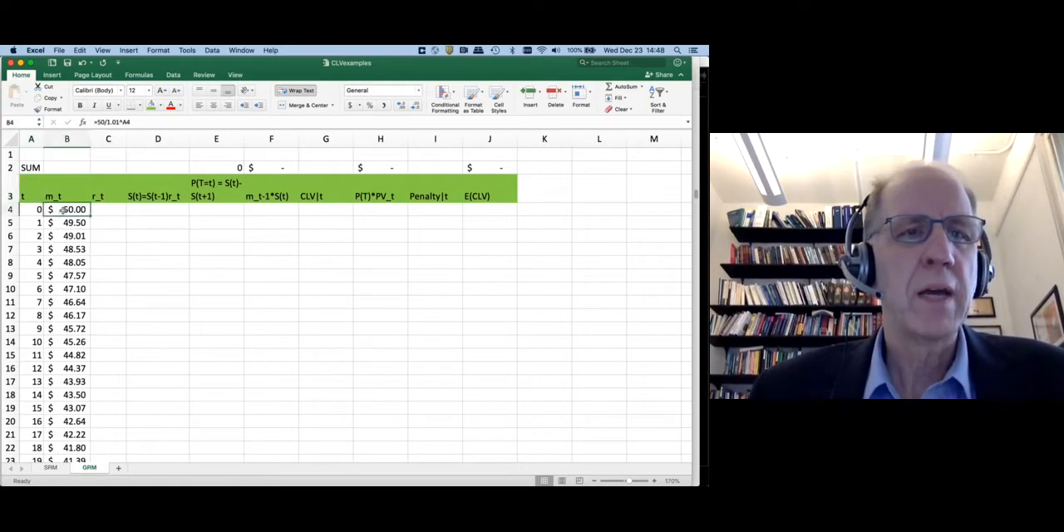
click(142, 122)
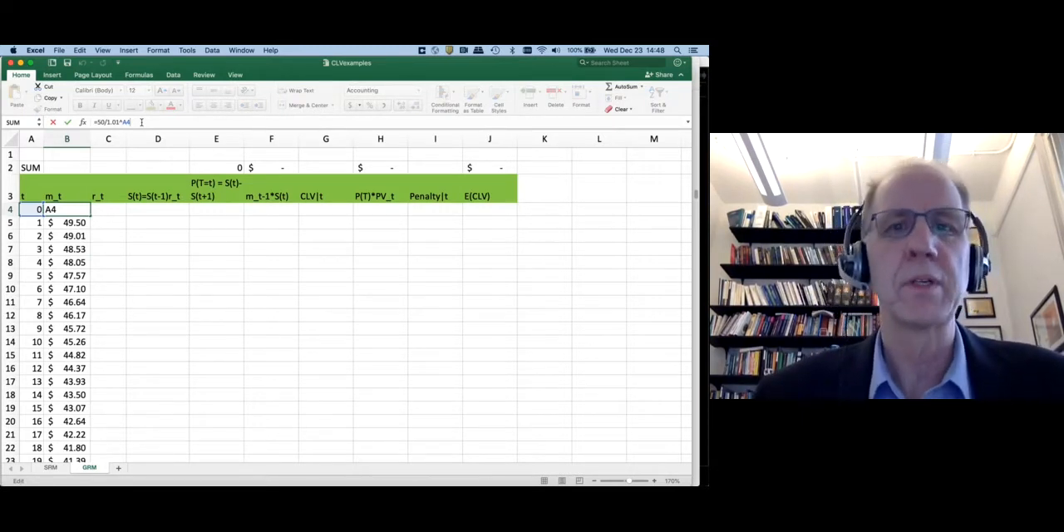
click(103, 122)
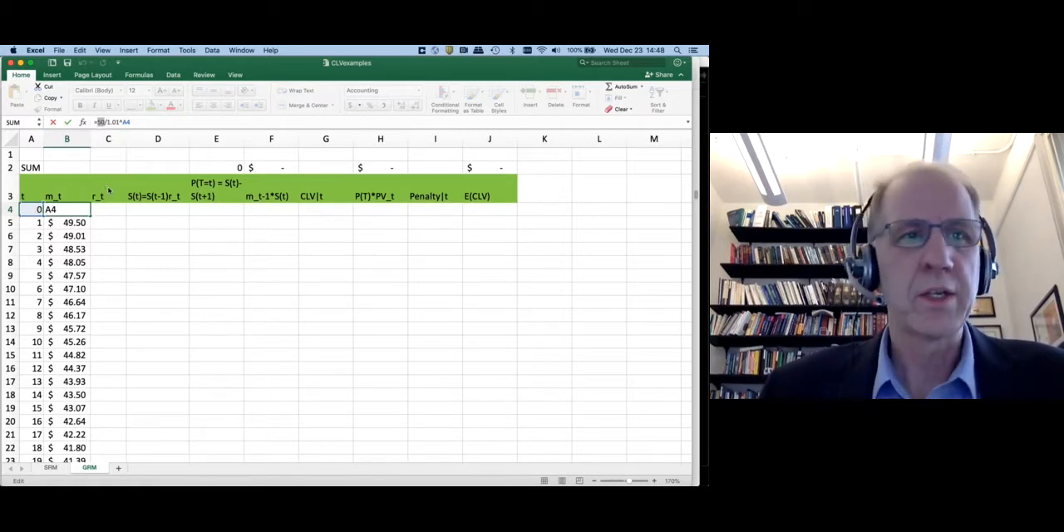
key(Return)
key(Up)
key(Down)
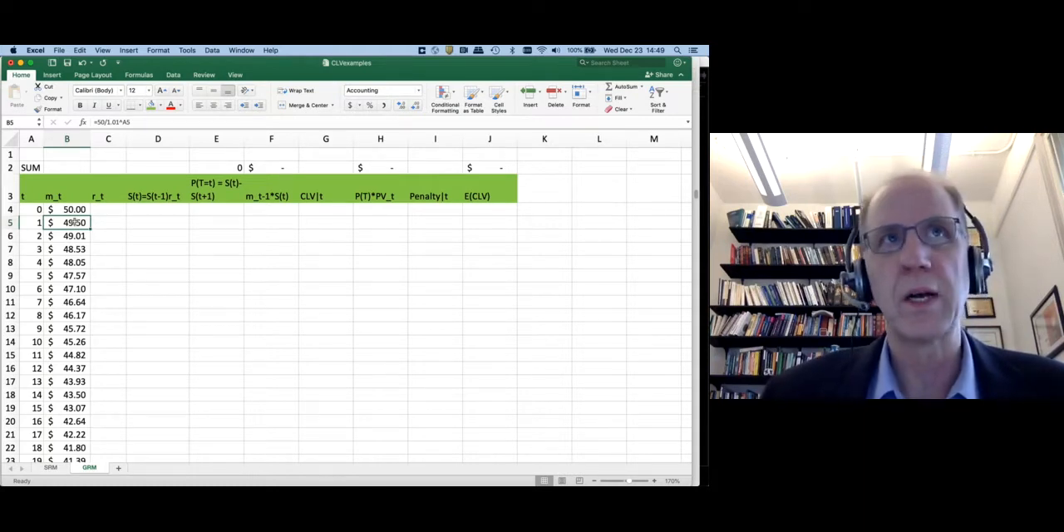
click(73, 238)
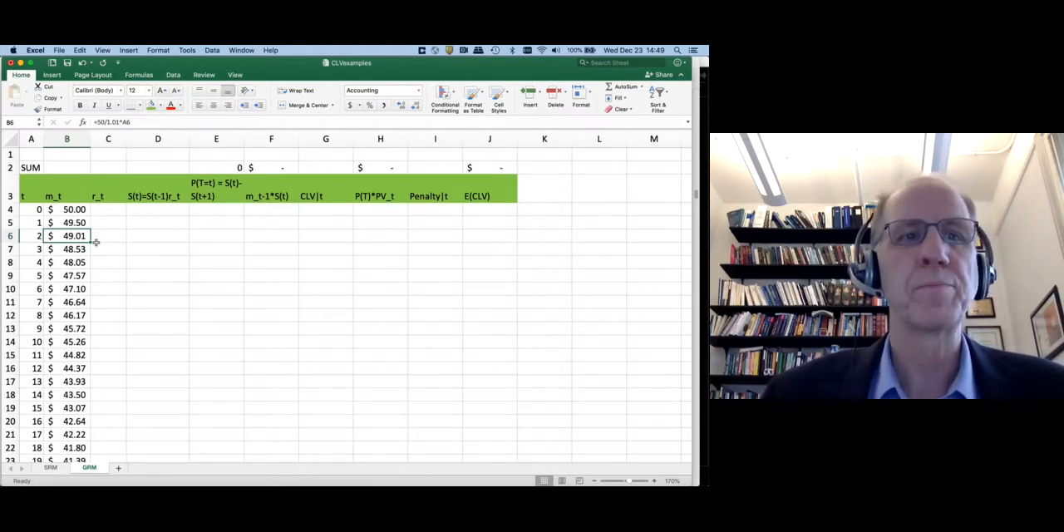
Enter retention rates of 0.8 for period 1 and 0.9 for period 2 in the r_t column
click(107, 210)
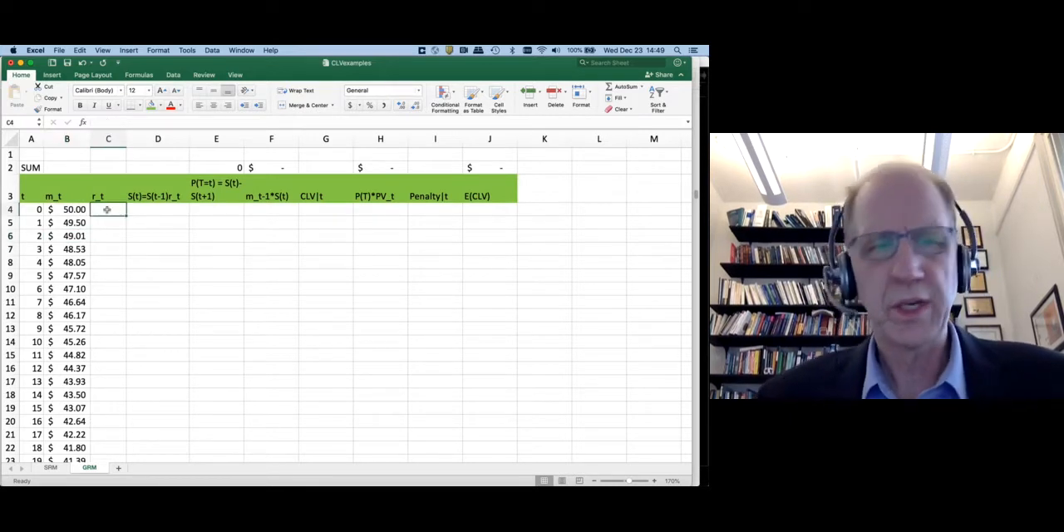
key(Return)
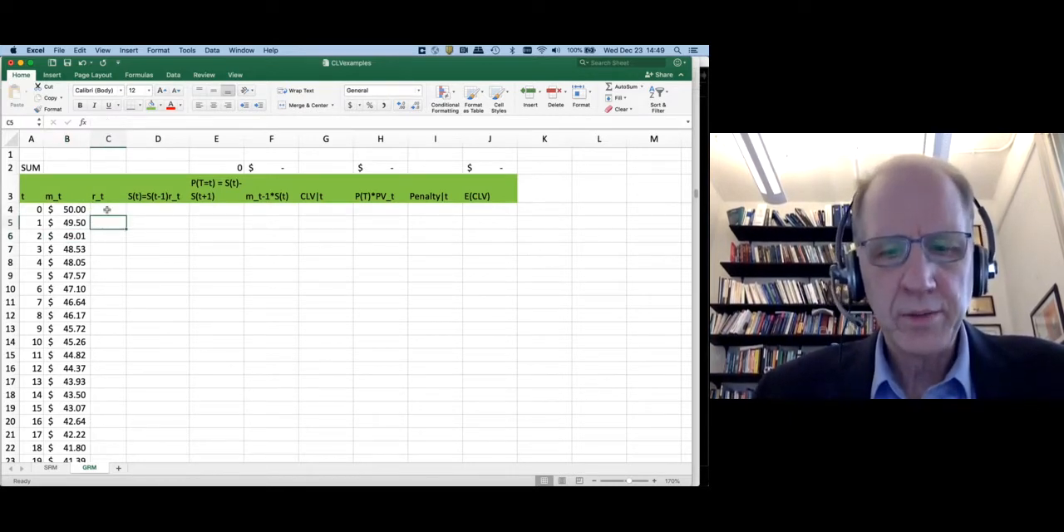
text(0.8)
key(Return)
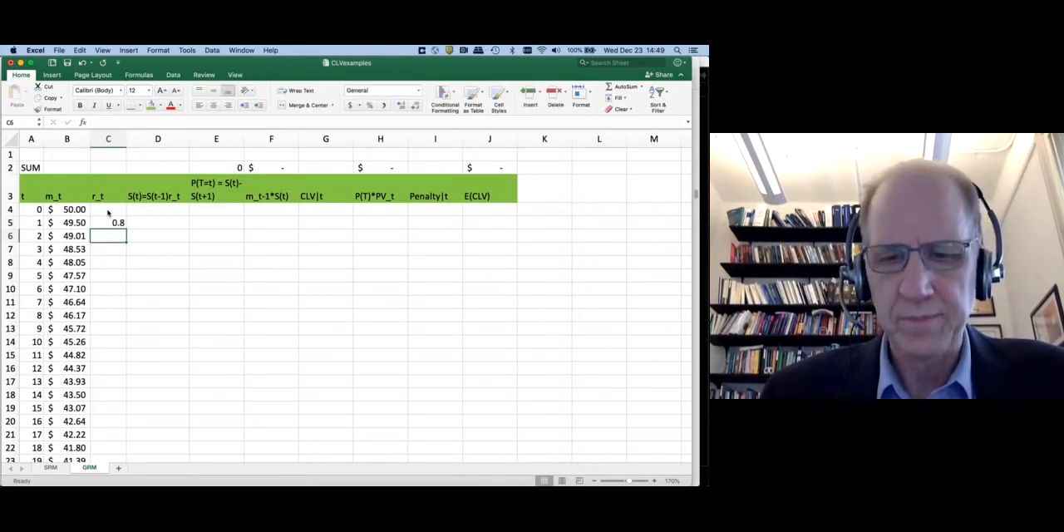
text(.9)
key(Return)
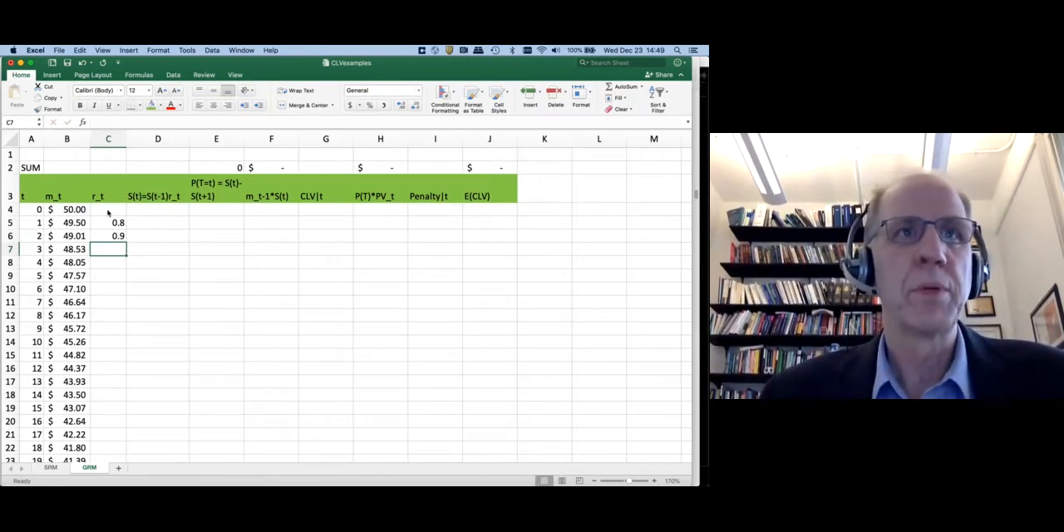
Enter =IF(MOD(A7,6)=0, .5, .95) as the period 3 retention rate in C7 and fill it down the r_t column
text(=)
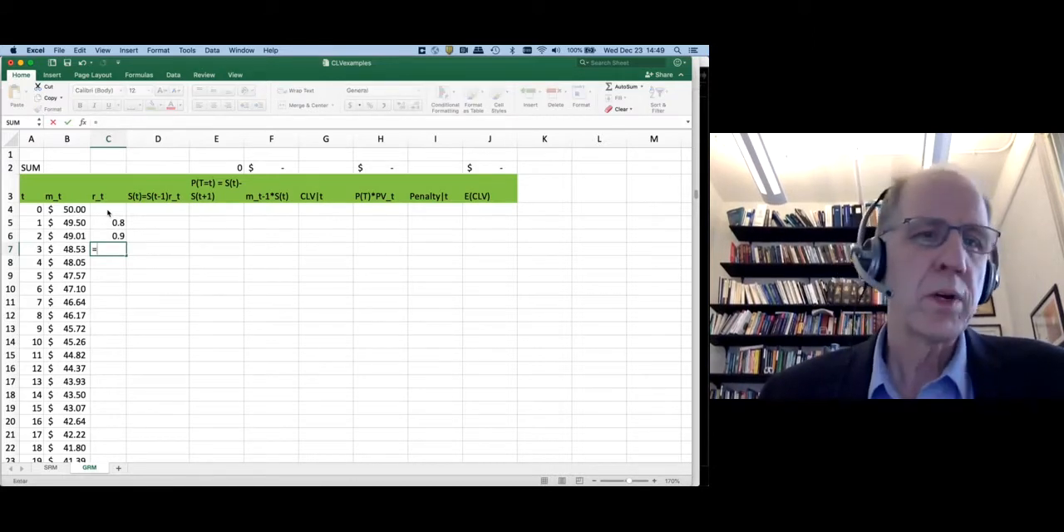
text(if()
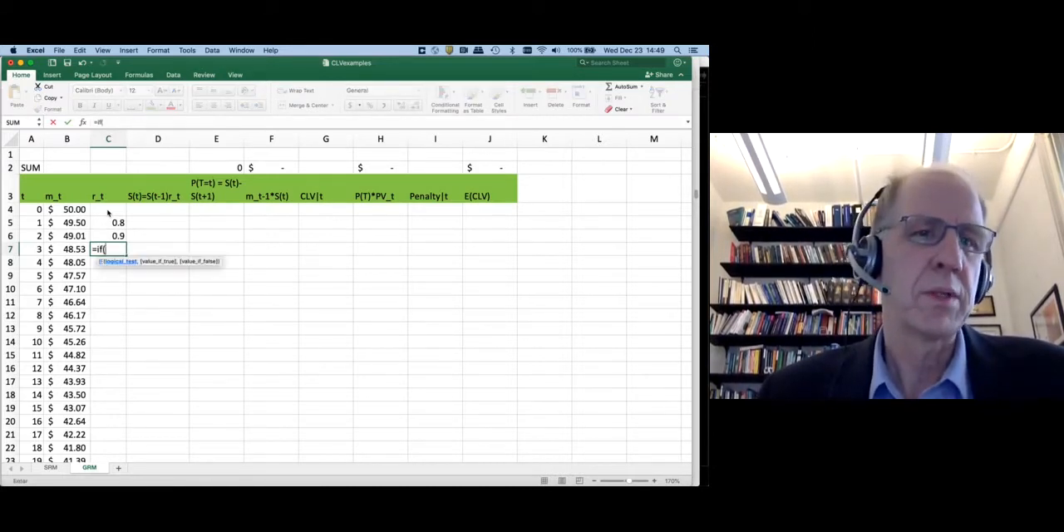
text(mod()
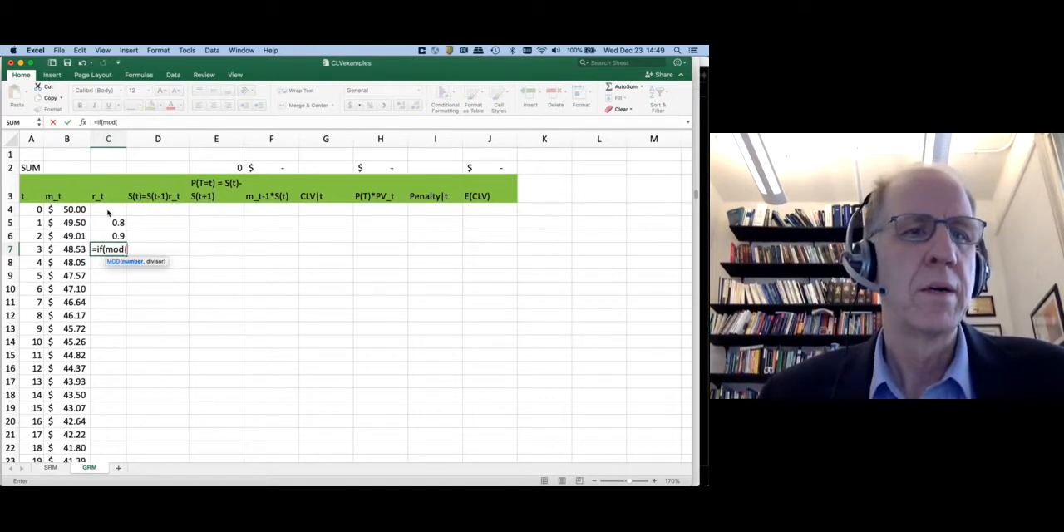
key(Left)
key(Left)
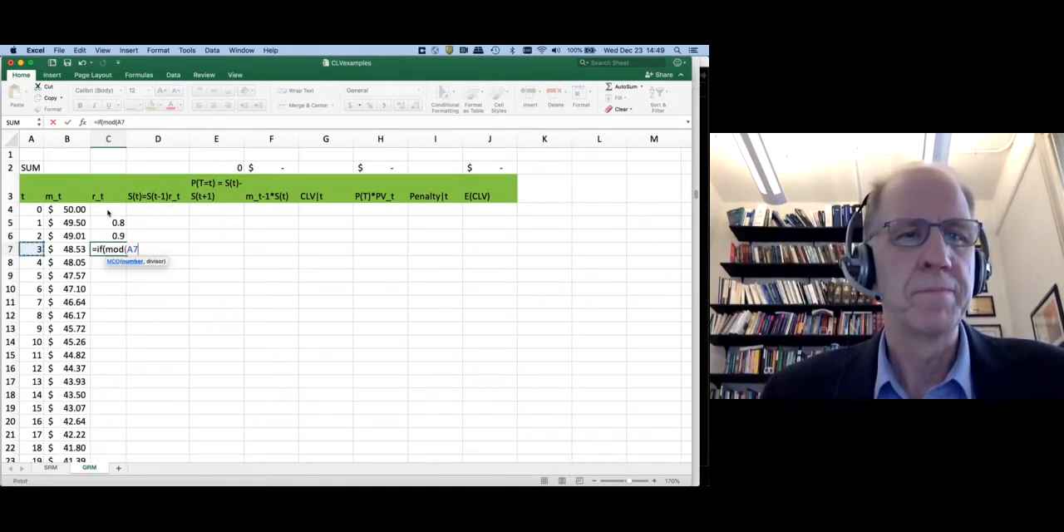
text(,6))
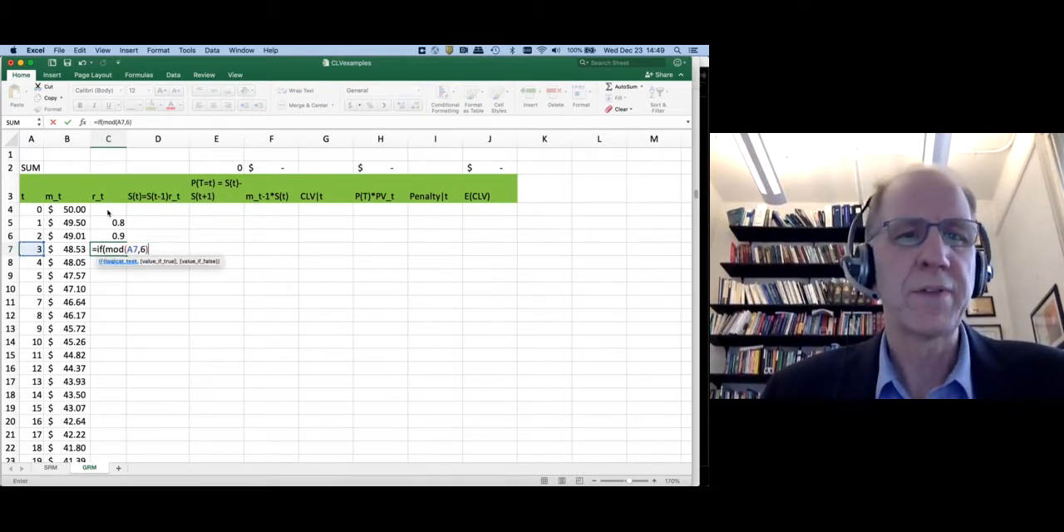
text(=0, )
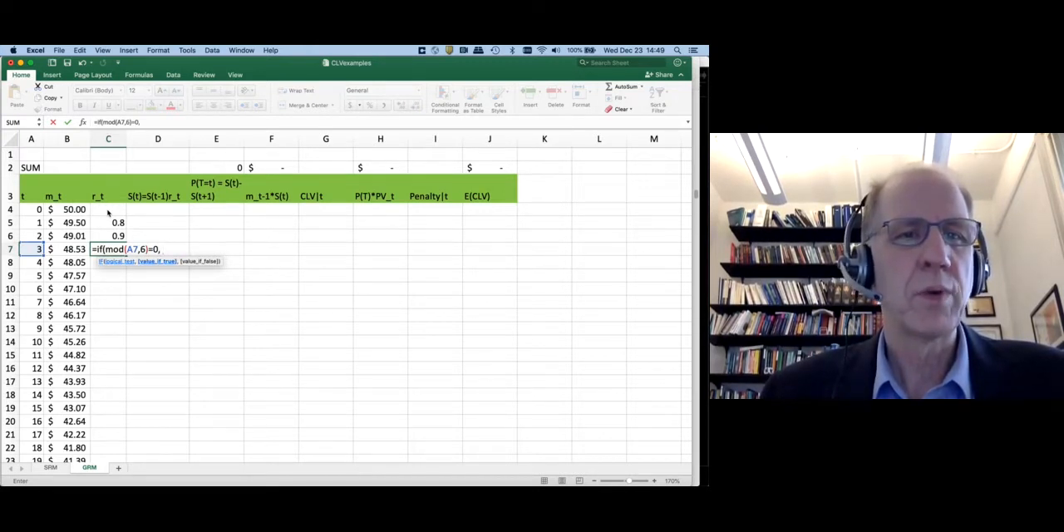
text(.5)
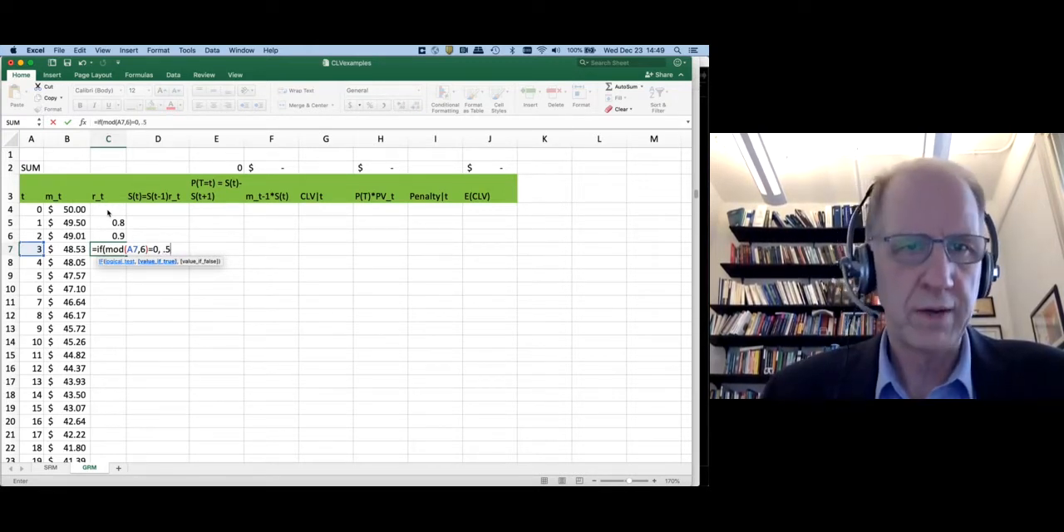
text(, .95))
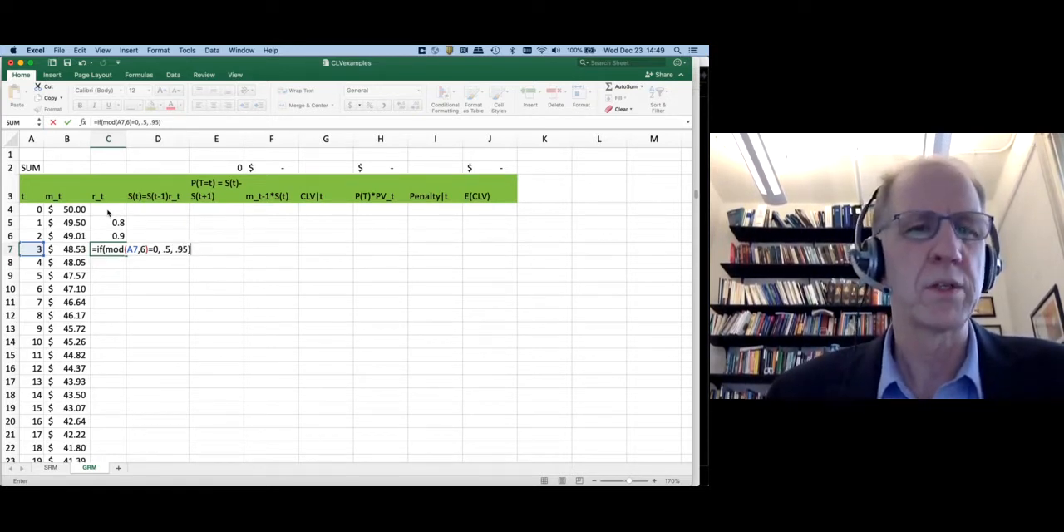
key(Return)
key(Up)
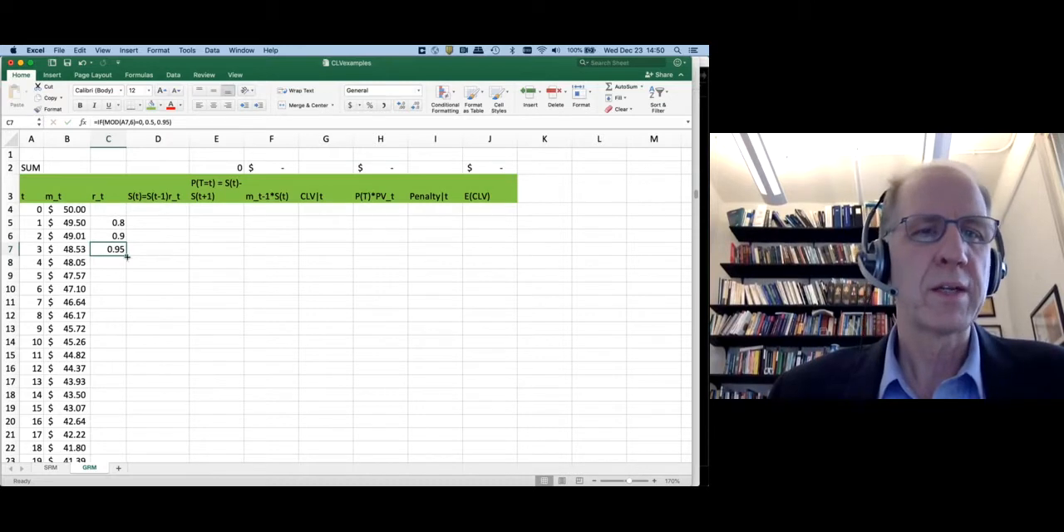
double_click(126, 255)
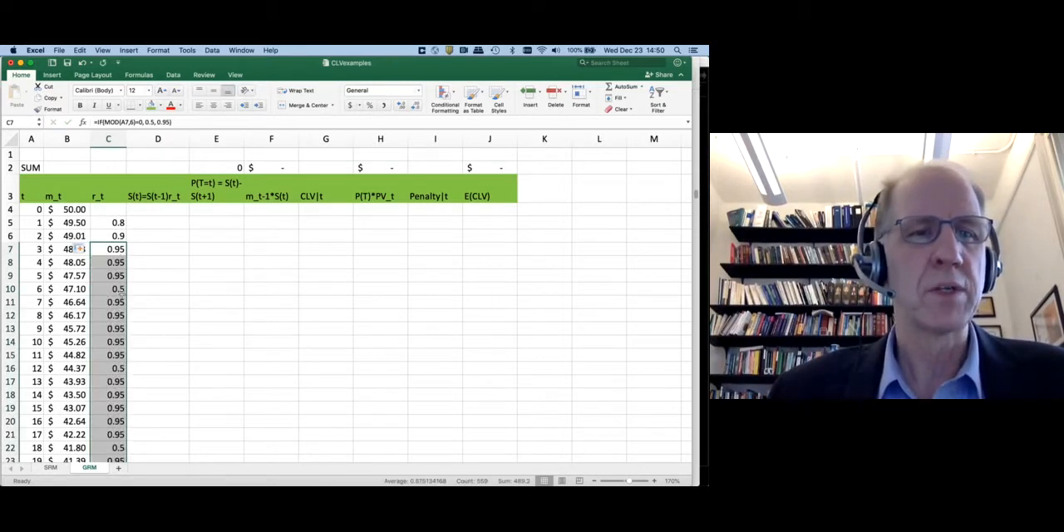
Review the filled r_t formulas at periods 6 and 12, the periods between them, and period 3
click(119, 291)
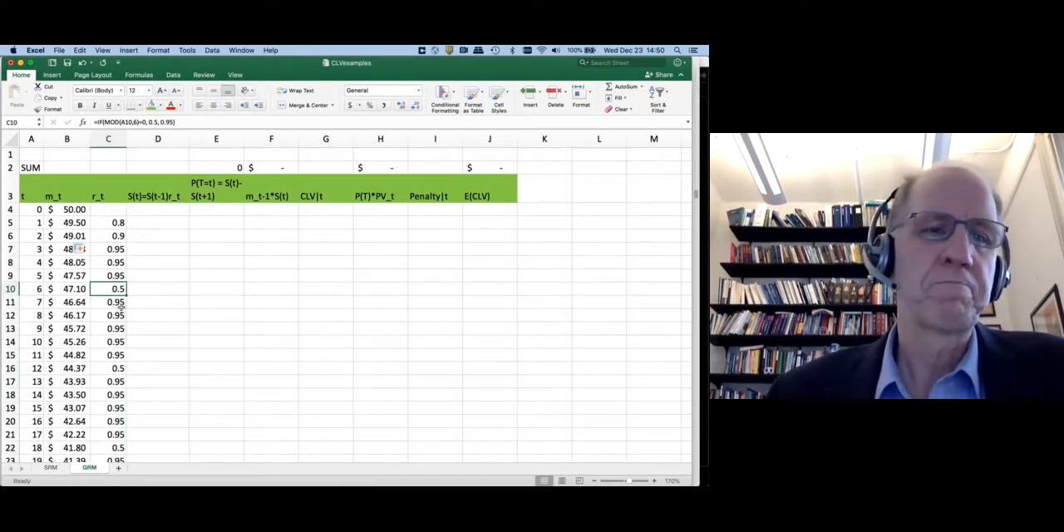
key(Down)
key(Down)
key(Down)
key(Down)
key(Down)
key(Down)
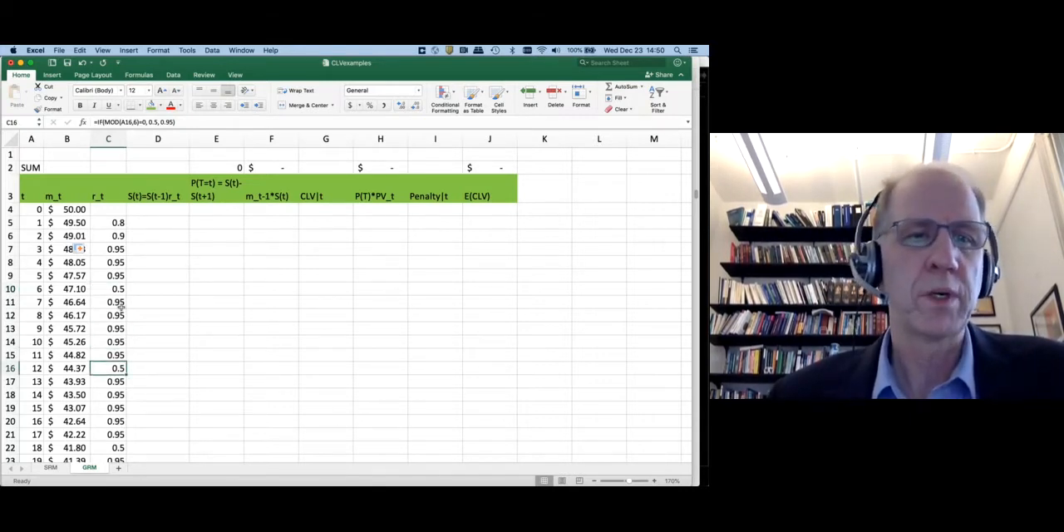
drag(109, 302, 117, 352)
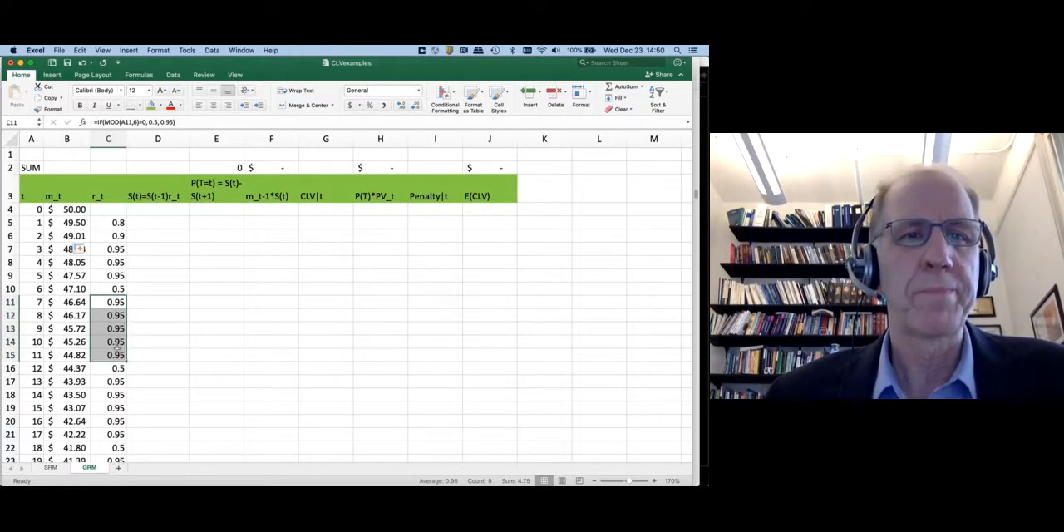
click(105, 252)
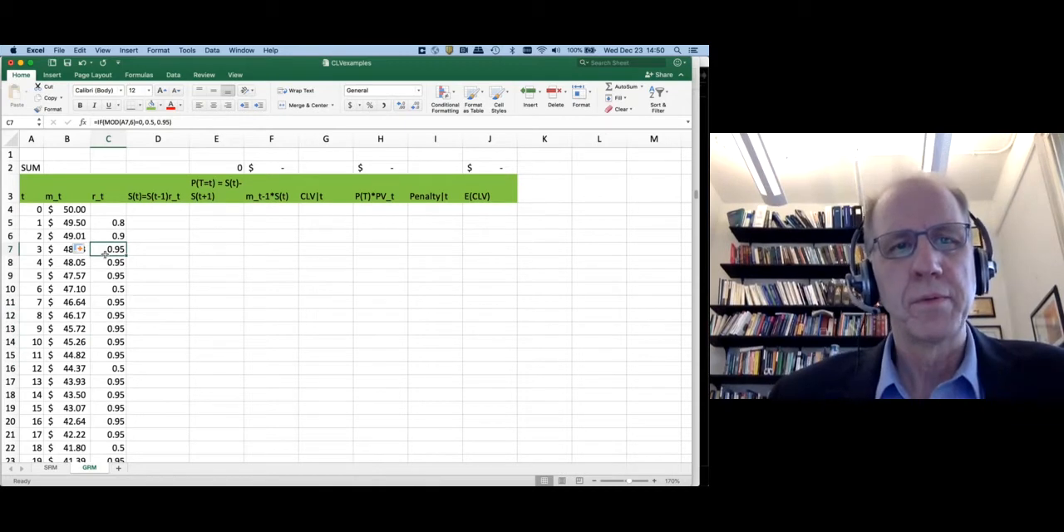
Enter 1 as the period 1 survival value in D5, under the S(t) heading
click(163, 200)
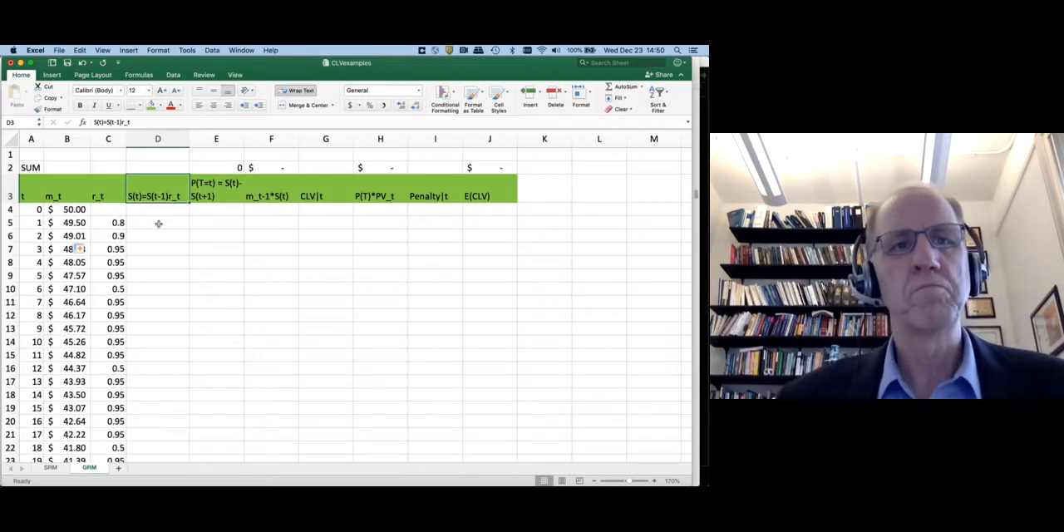
click(158, 223)
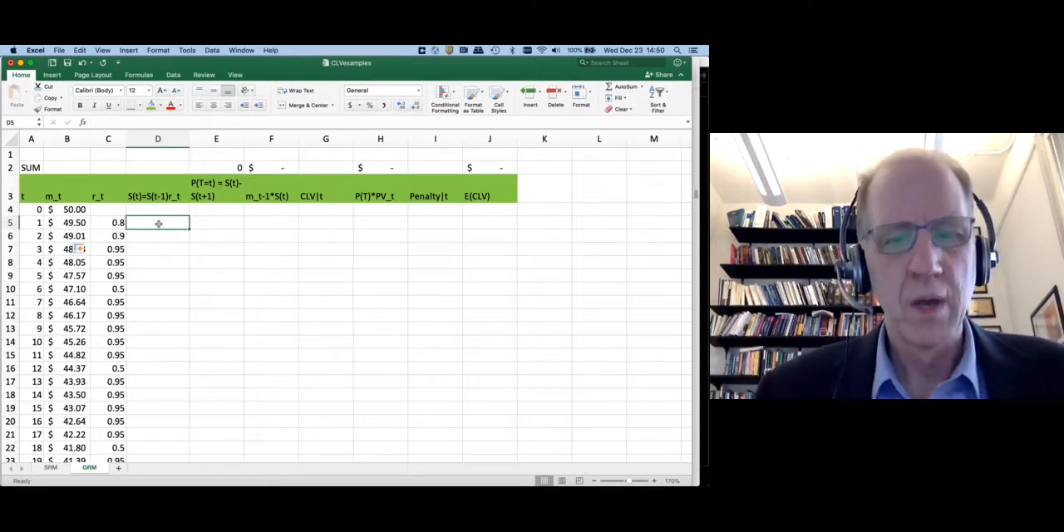
text(1)
key(Return)
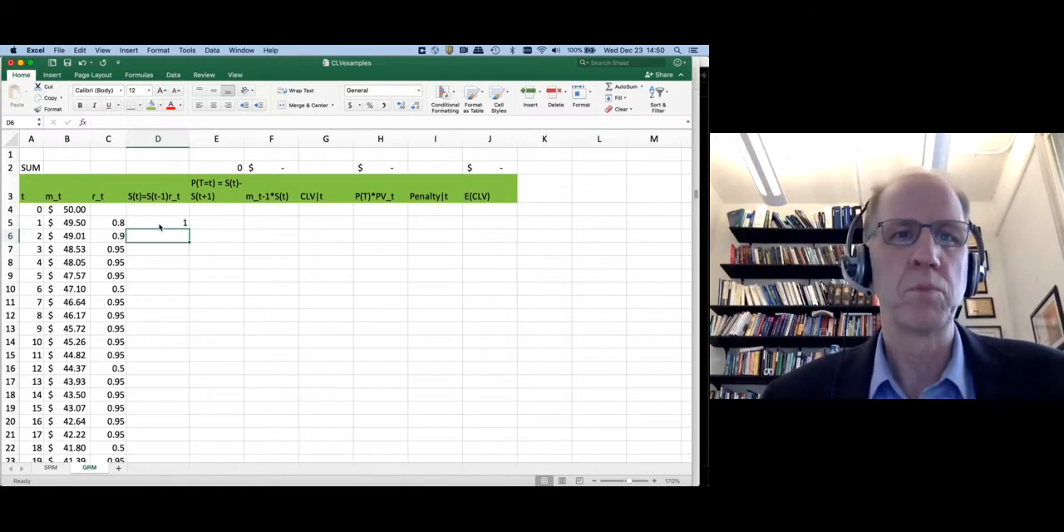
Enter the survival formula =D5*C5 in D6 and fill it down the S(t) column
text(=)
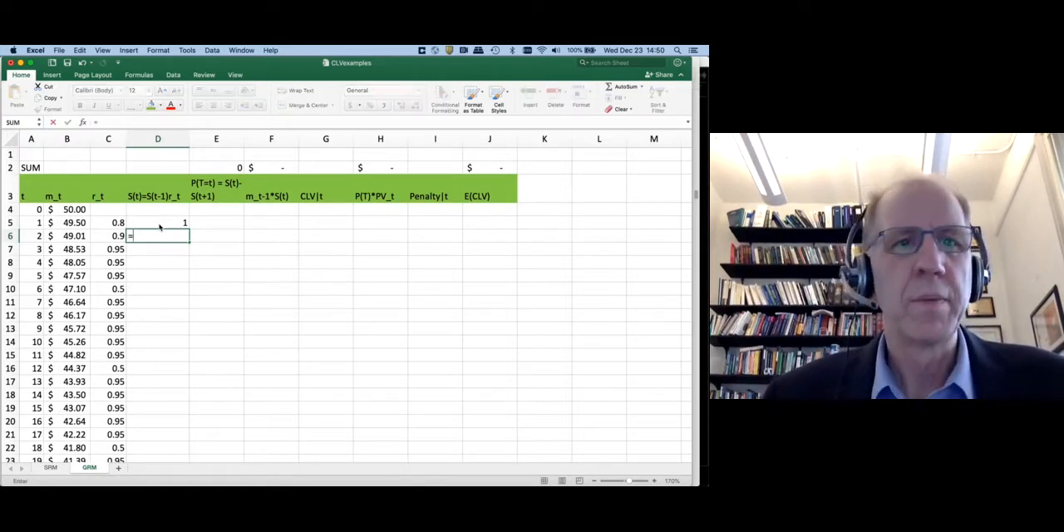
click(160, 224)
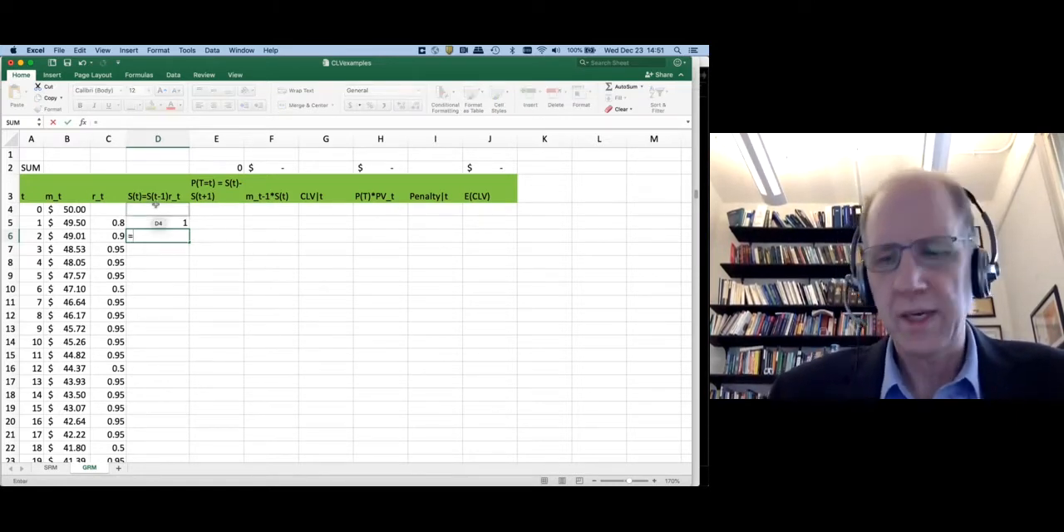
text(*)
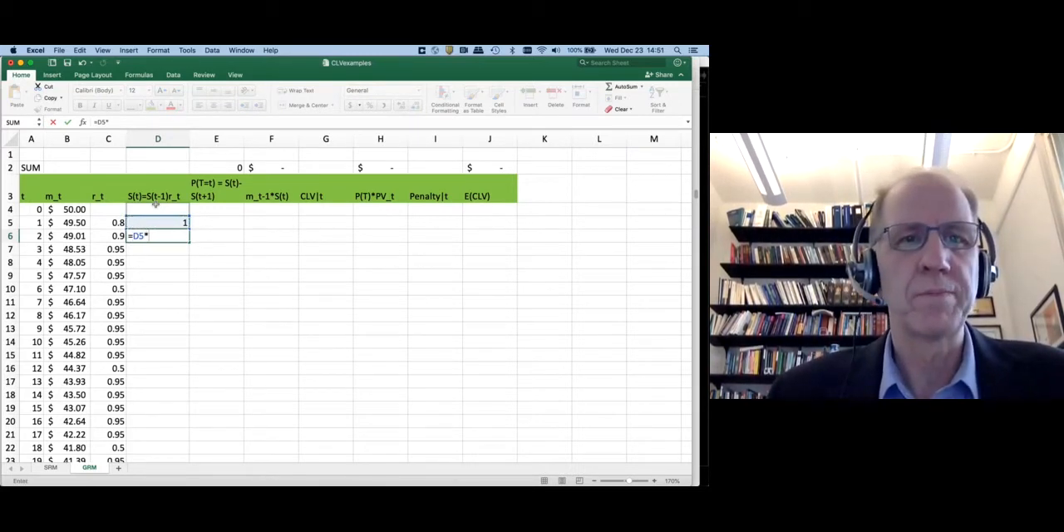
key(Up)
key(Left)
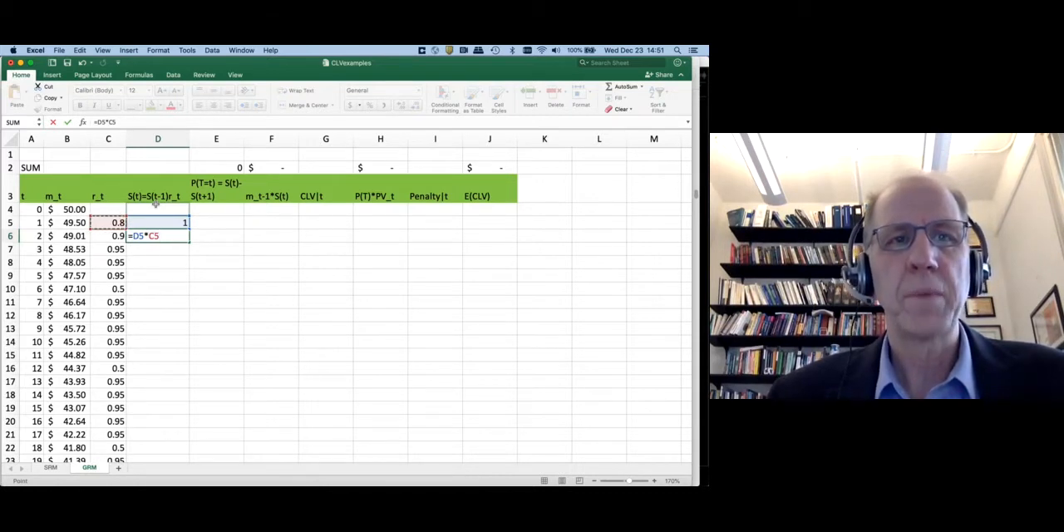
key(Return)
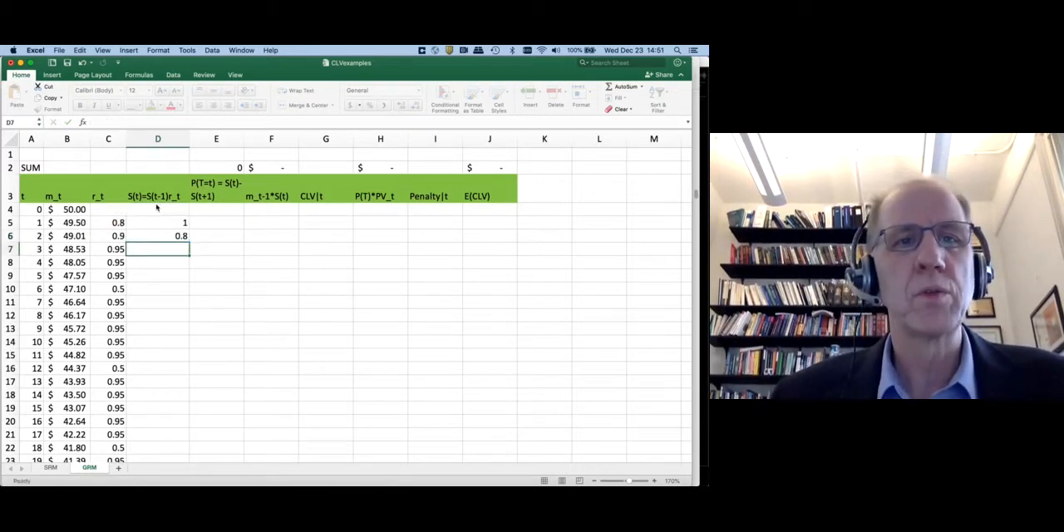
key(Up)
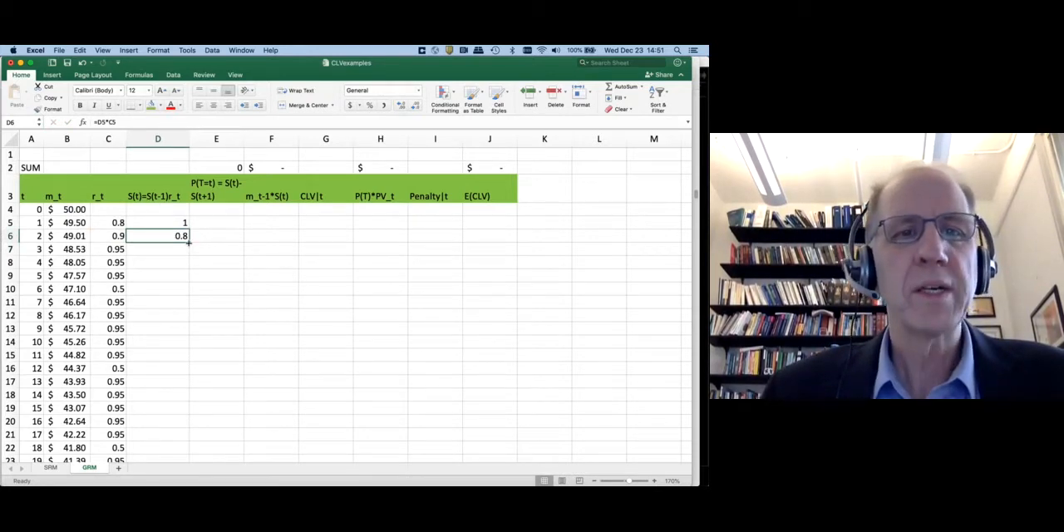
double_click(189, 241)
Check the filled survival formula in D7 against its source cells C6 and D6
click(177, 251)
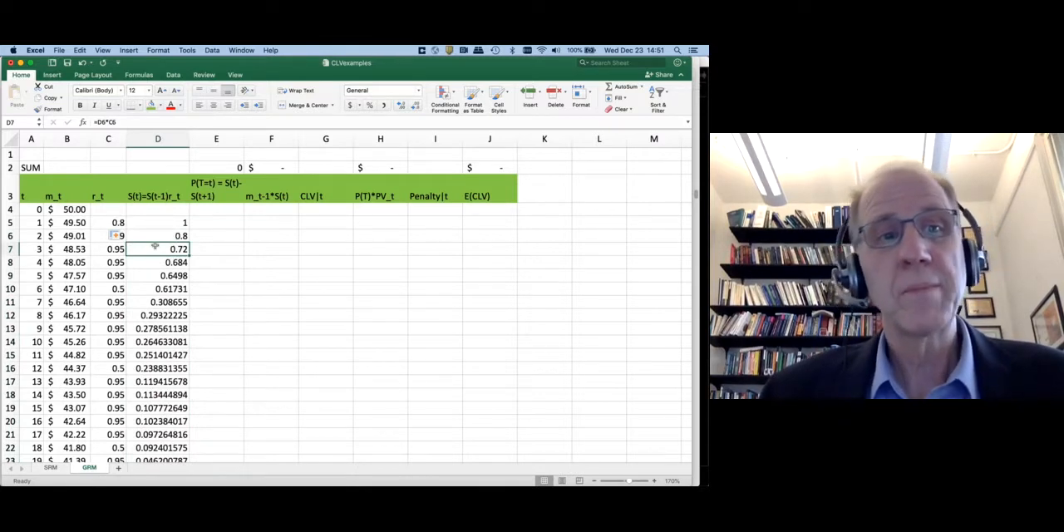
click(100, 235)
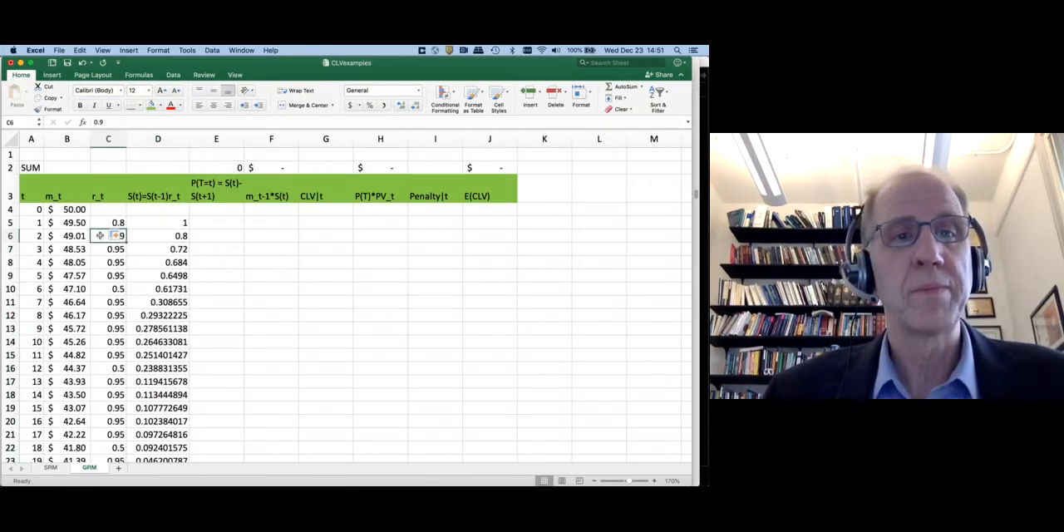
click(173, 239)
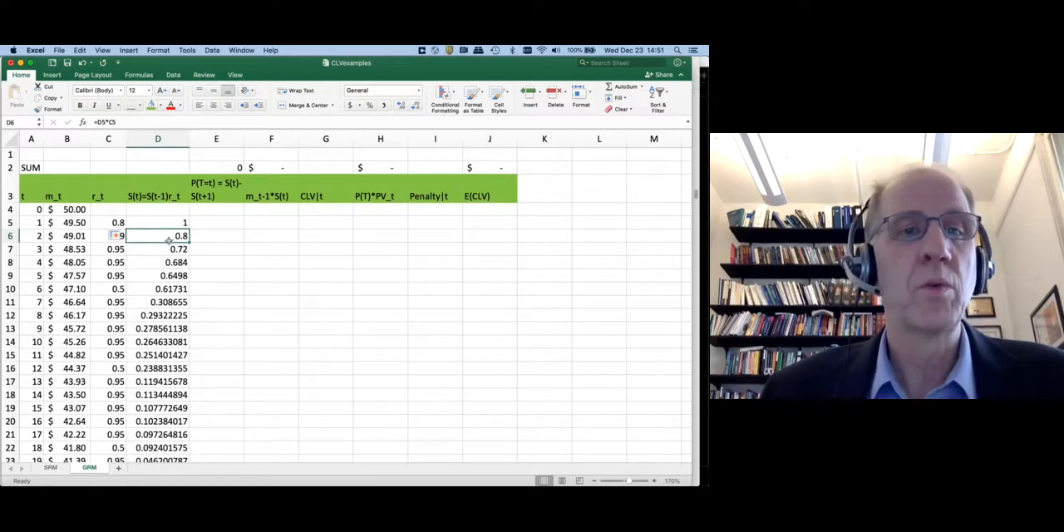
Review the filled S(t) column from period 3 down past period 200
click(163, 250)
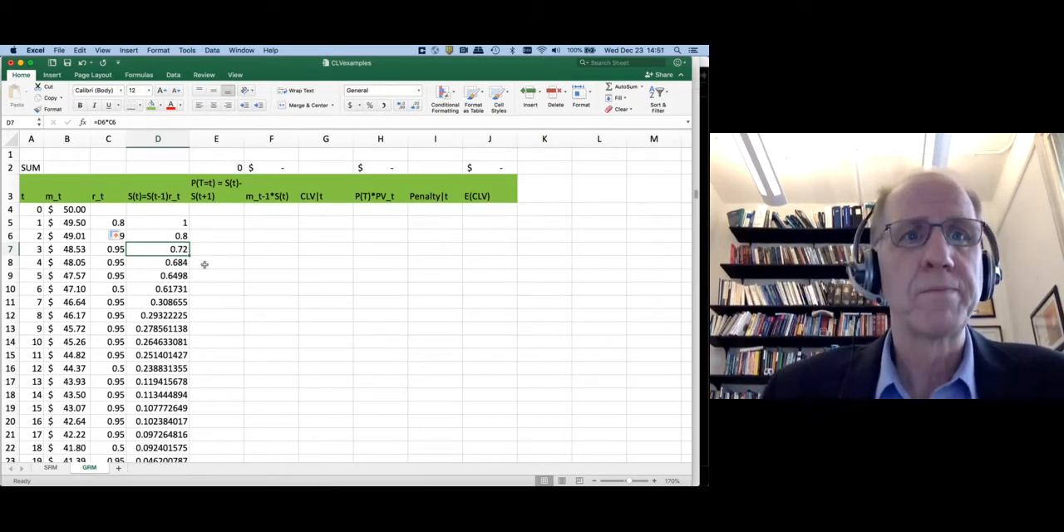
scroll(168, 235, down, 20)
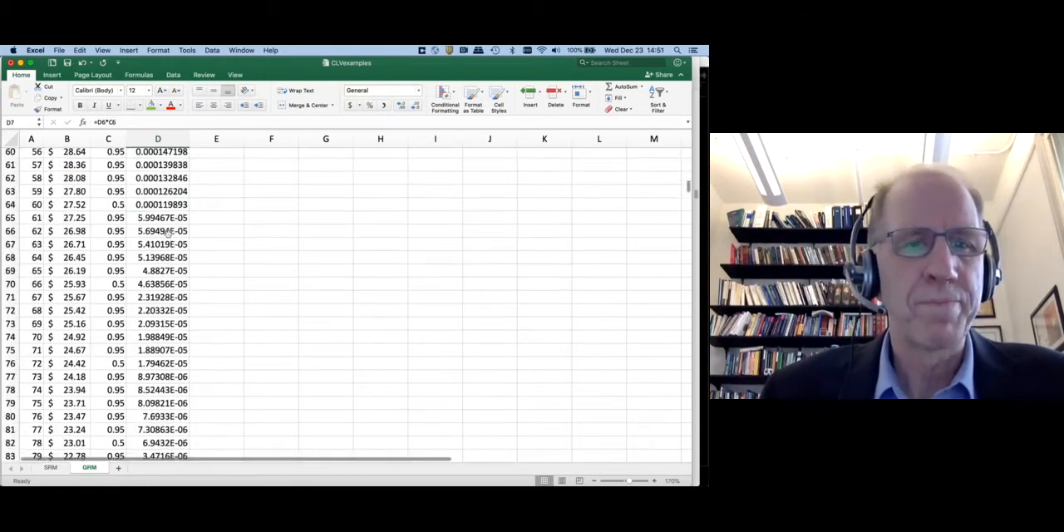
scroll(169, 233, down, 11)
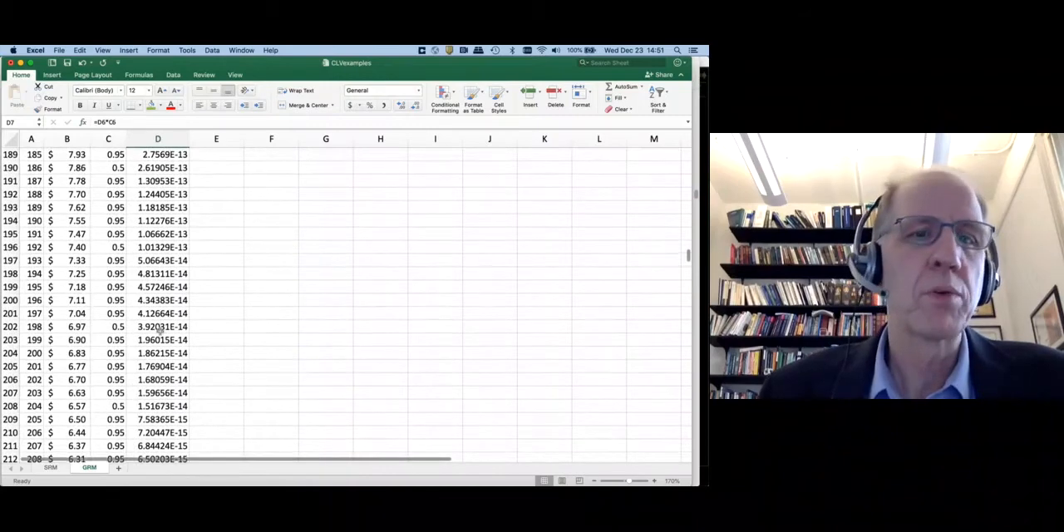
scroll(160, 329, up, 20)
scroll(161, 330, down, 1)
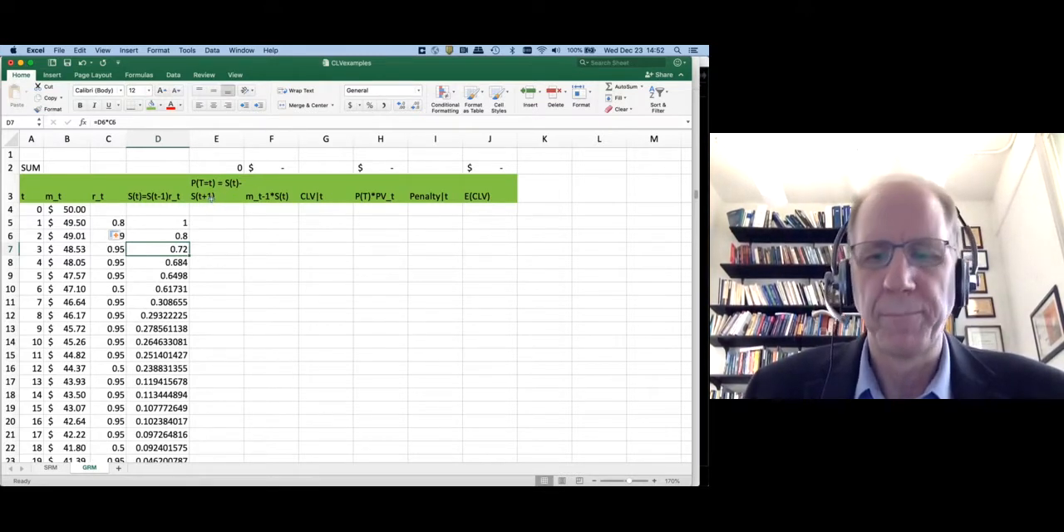
Enter the period 1 churn probability formula =D5-D6 in E5, under the P(T=t) heading
key(Up)
key(Up)
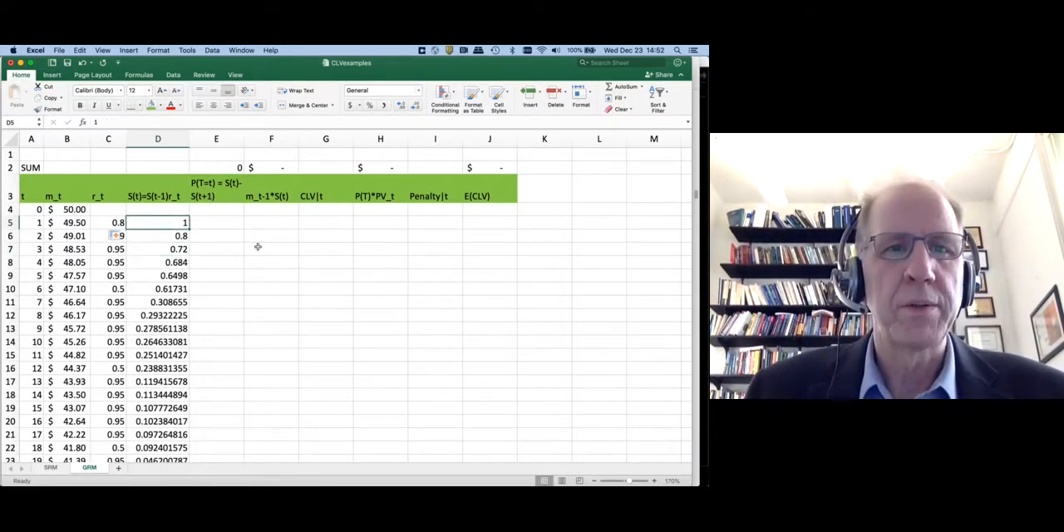
key(Right)
text(=)
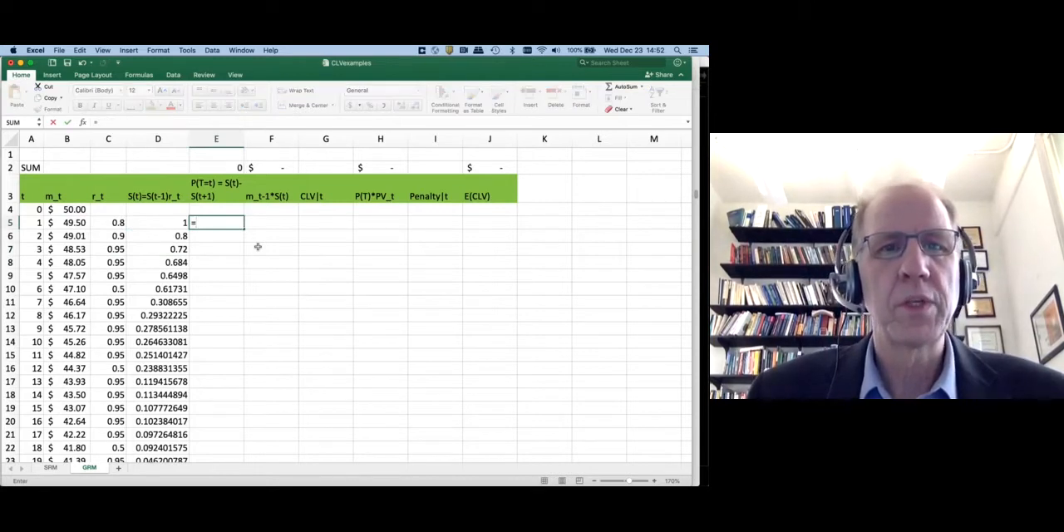
key(Left)
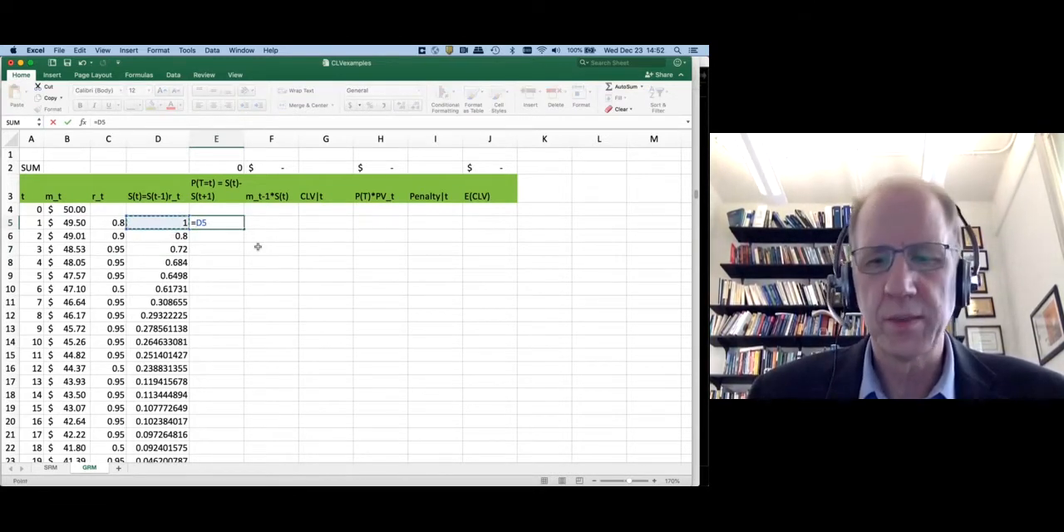
text(-)
key(Left)
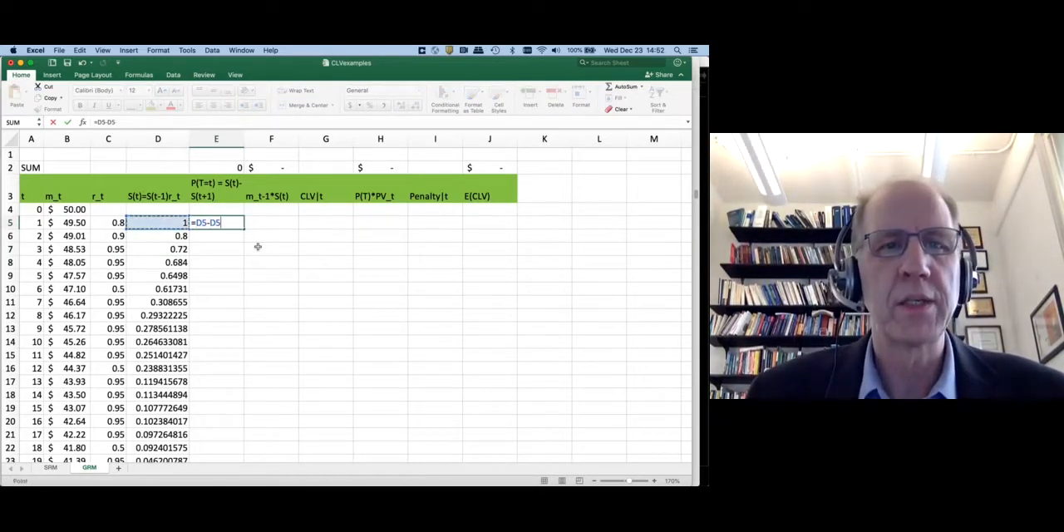
key(Down)
key(Return)
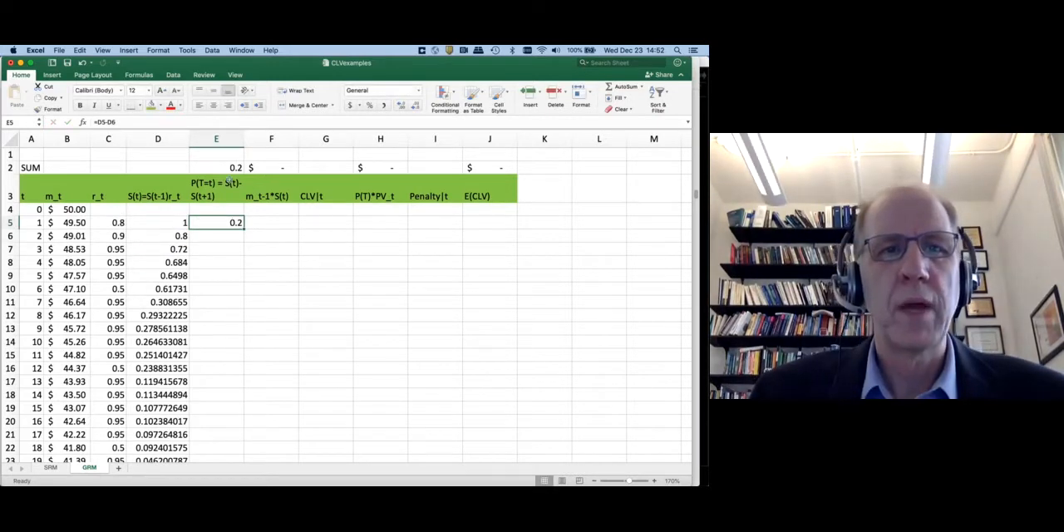
Fill the E5 formula down the P(T=t) column and check the column's SUM in E2
click(229, 167)
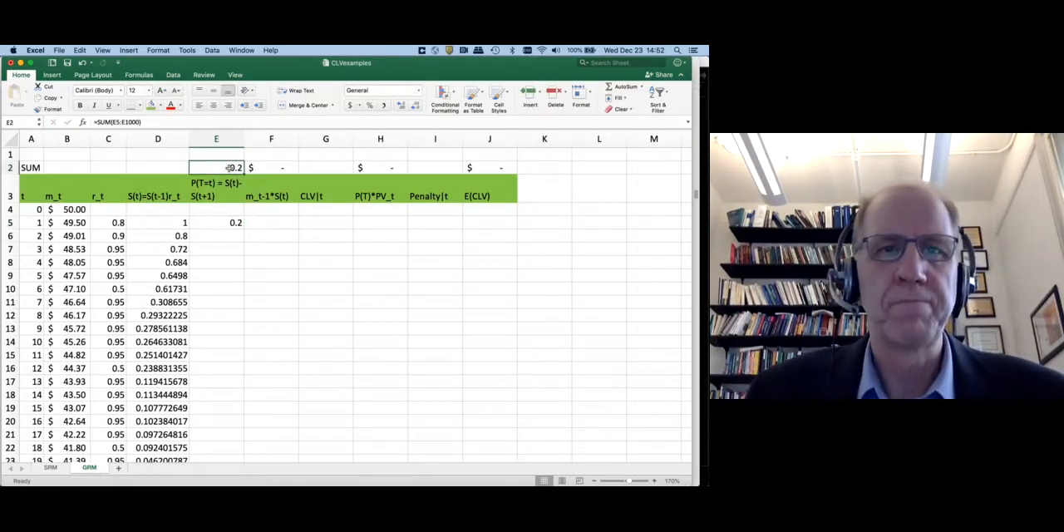
click(225, 222)
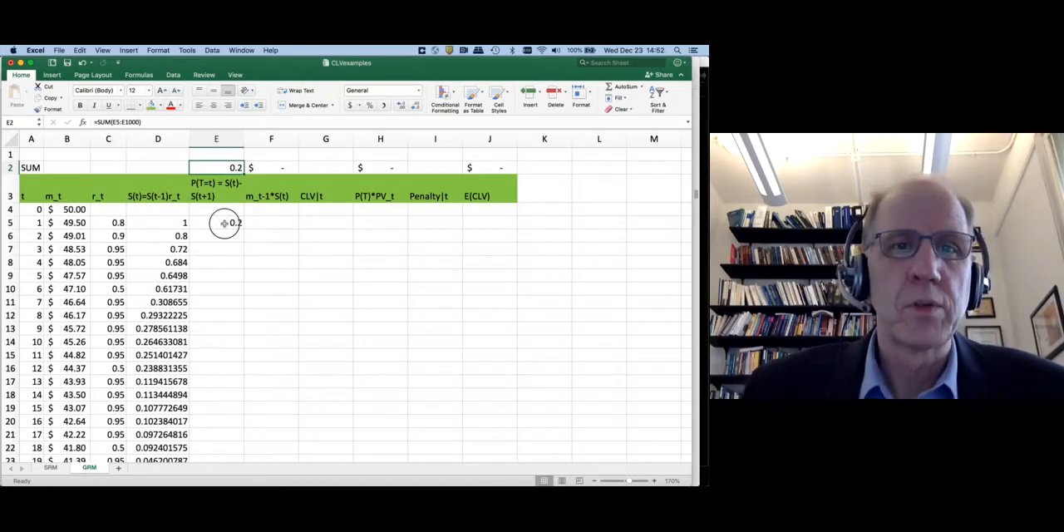
double_click(243, 226)
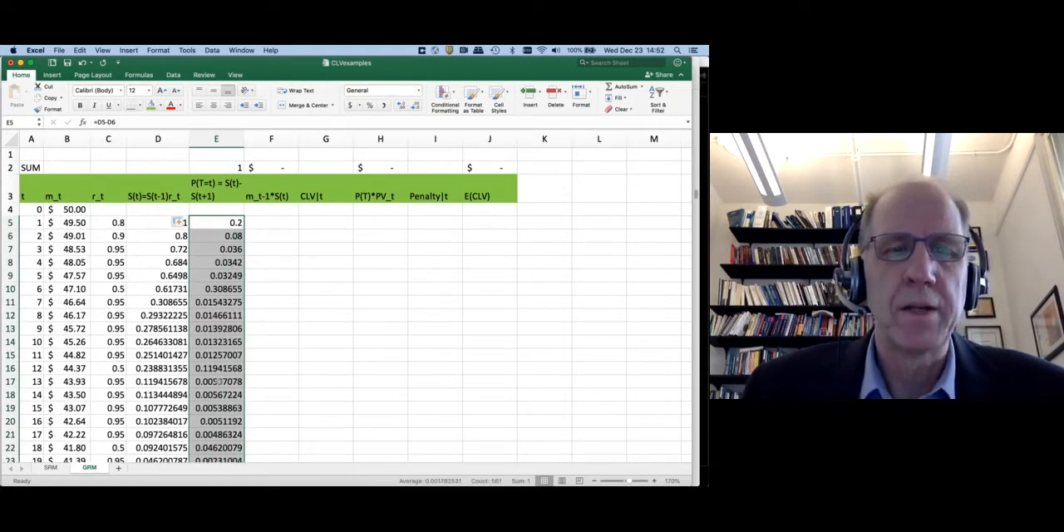
click(220, 168)
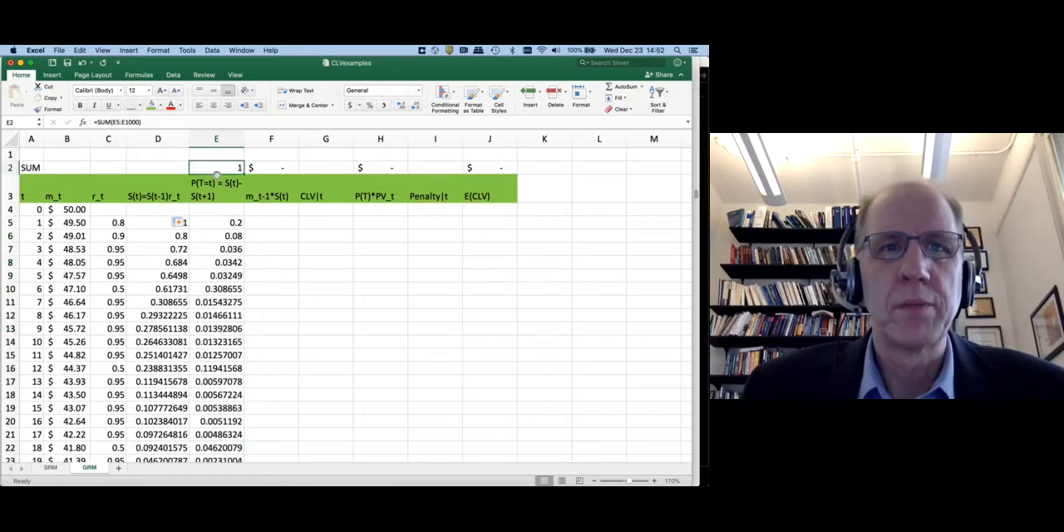
Compare the period 3 P(T=t) formula in E7 with the retention formula in C7
click(221, 251)
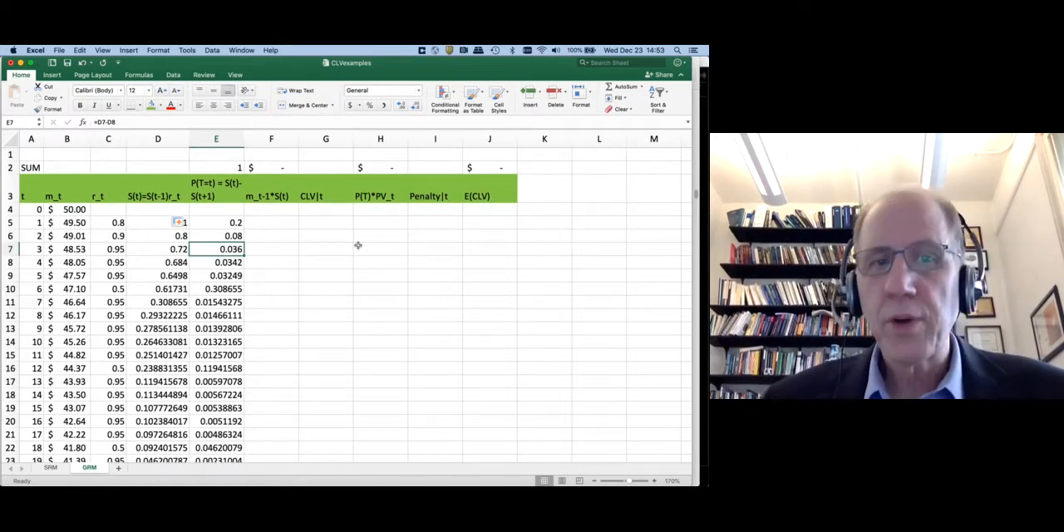
key(Left)
key(Left)
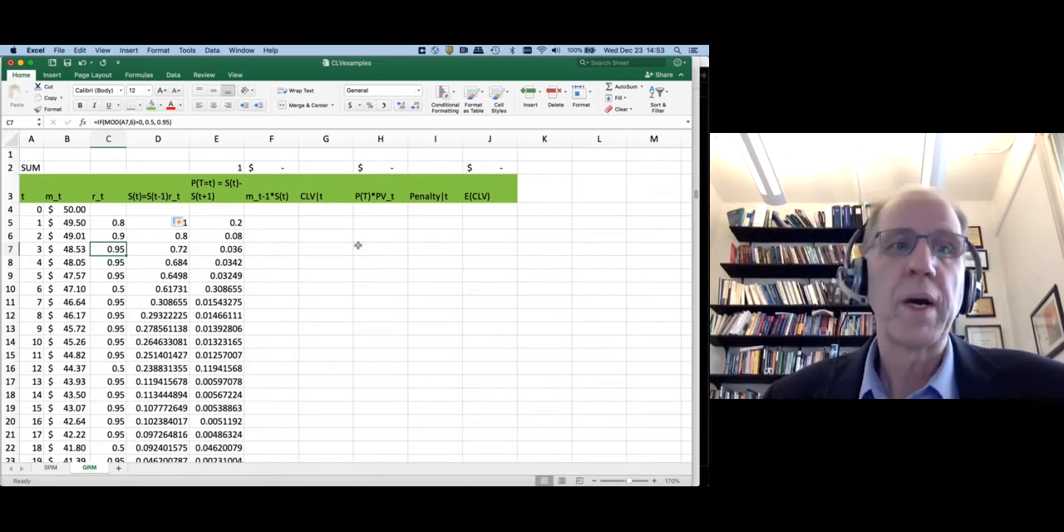
key(Right)
key(Right)
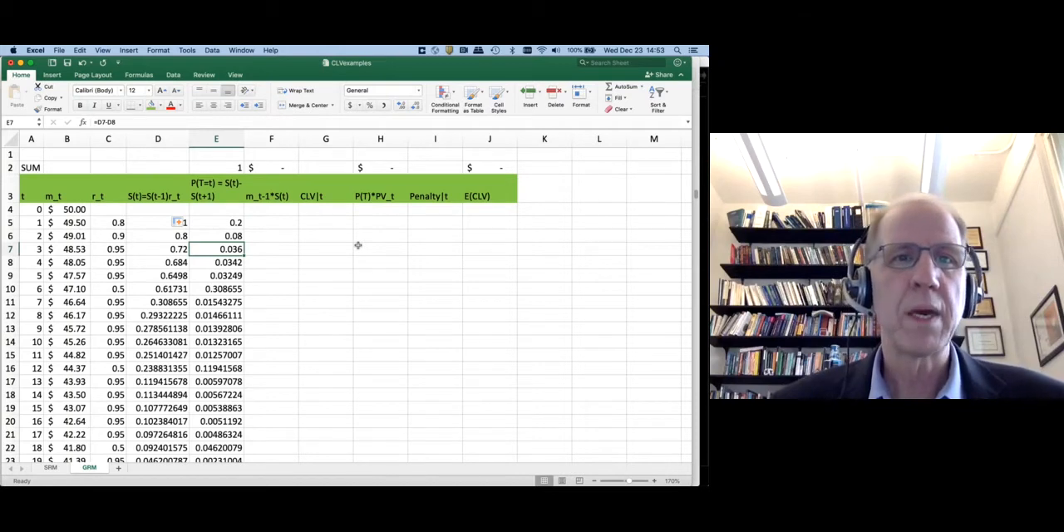
key(Left)
key(Left)
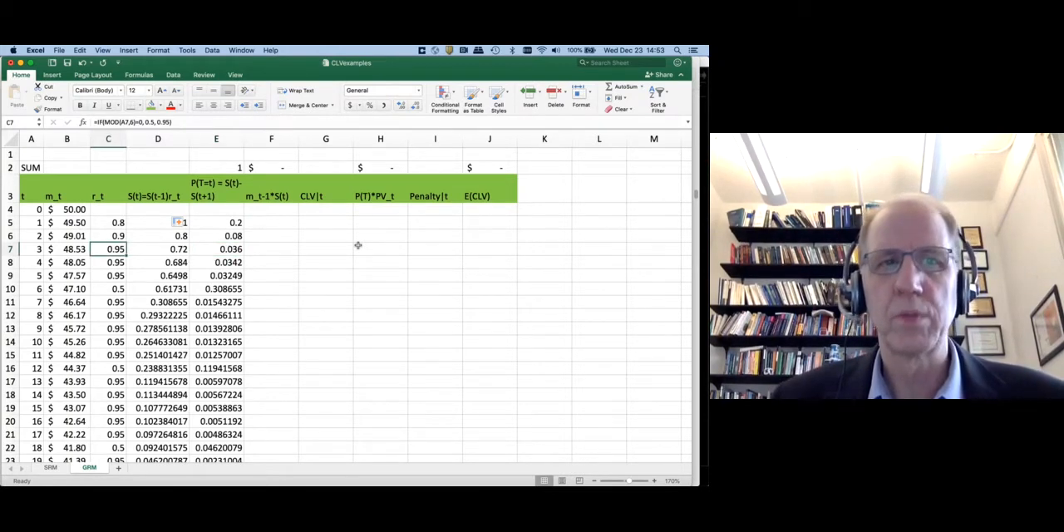
key(Right)
key(Right)
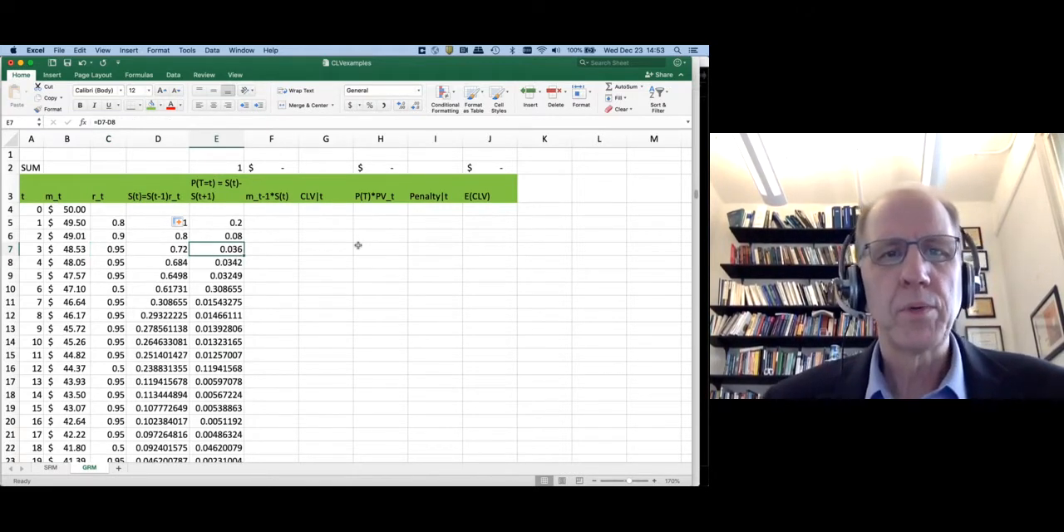
Switch to clv.pdf in Preview and select the m_t-1 S(t) summation in the E[CLV(T)] formula on page 15
key(super+Tab)
key(super+Tab)
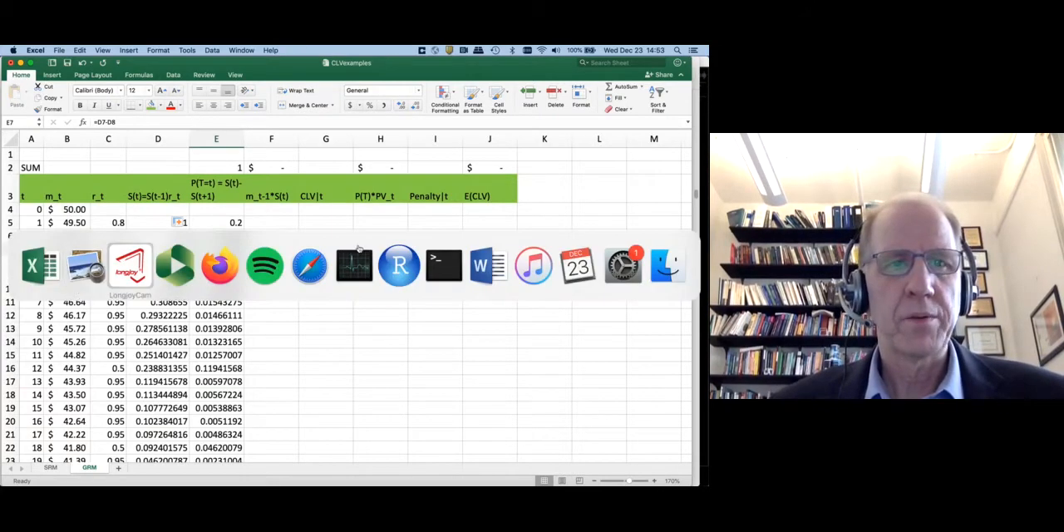
key(super+shift+Tab)
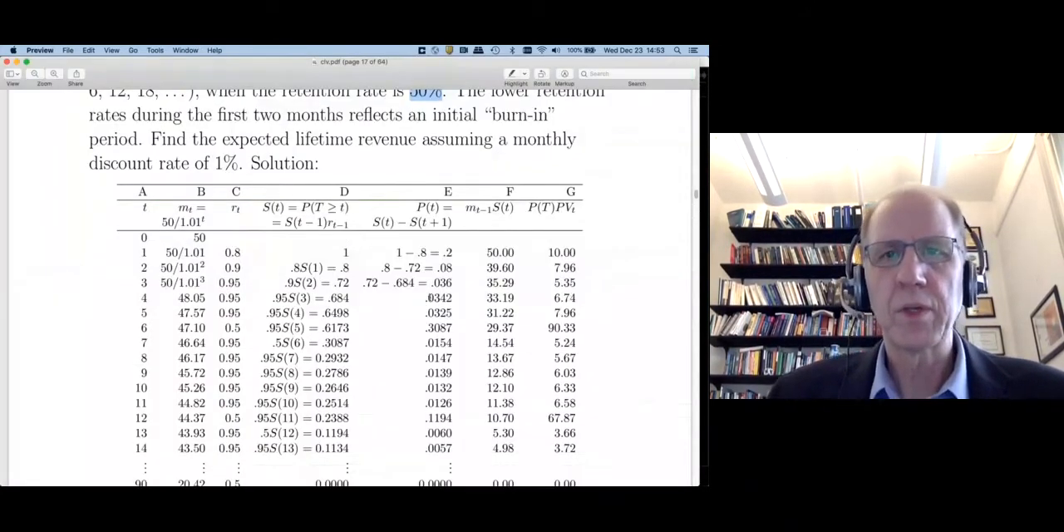
scroll(429, 297, up, 15)
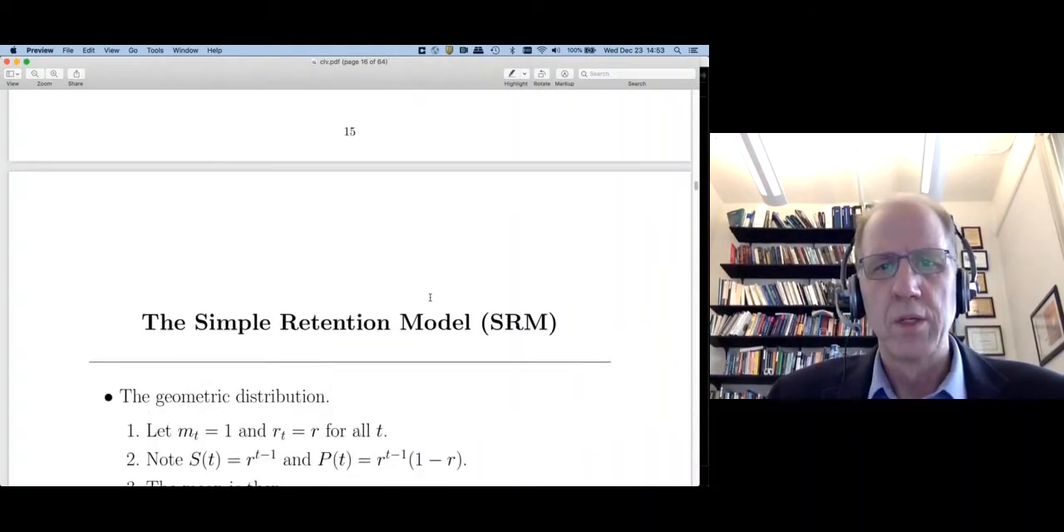
scroll(430, 296, up, 8)
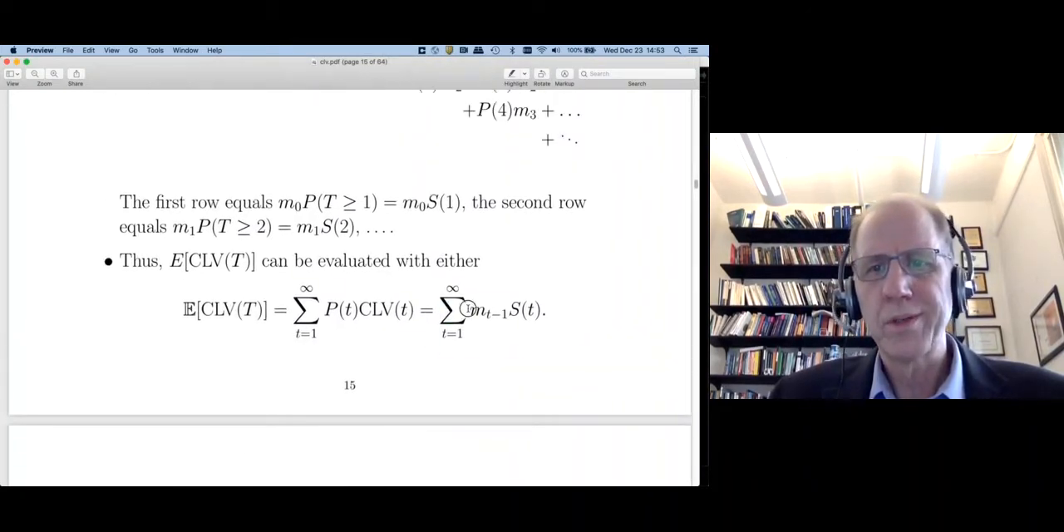
drag(467, 309, 551, 301)
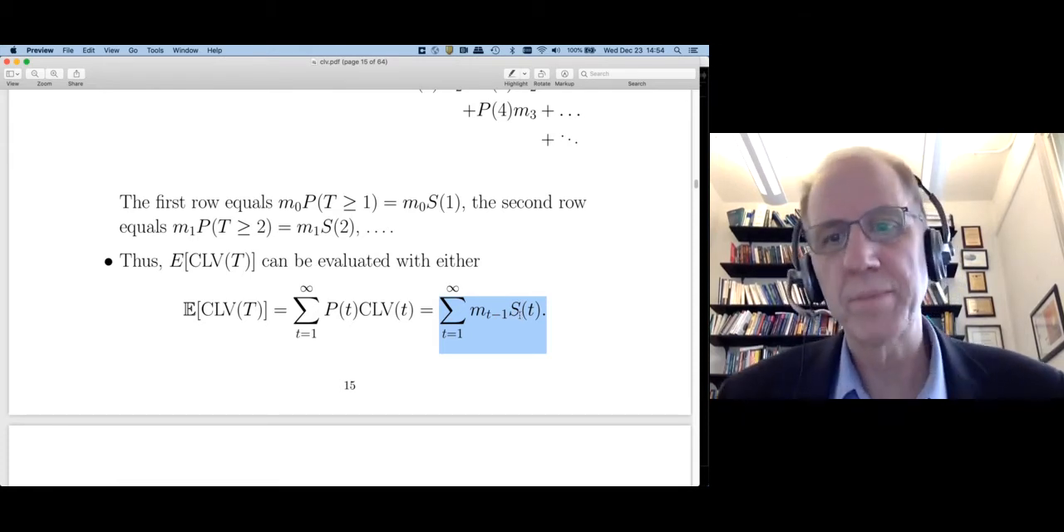
Return to the Excel workbook and enter the formula =D5*B4 in F5, under the m_t-1*S(t) heading
key(super+Tab)
key(Up)
key(Up)
key(Right)
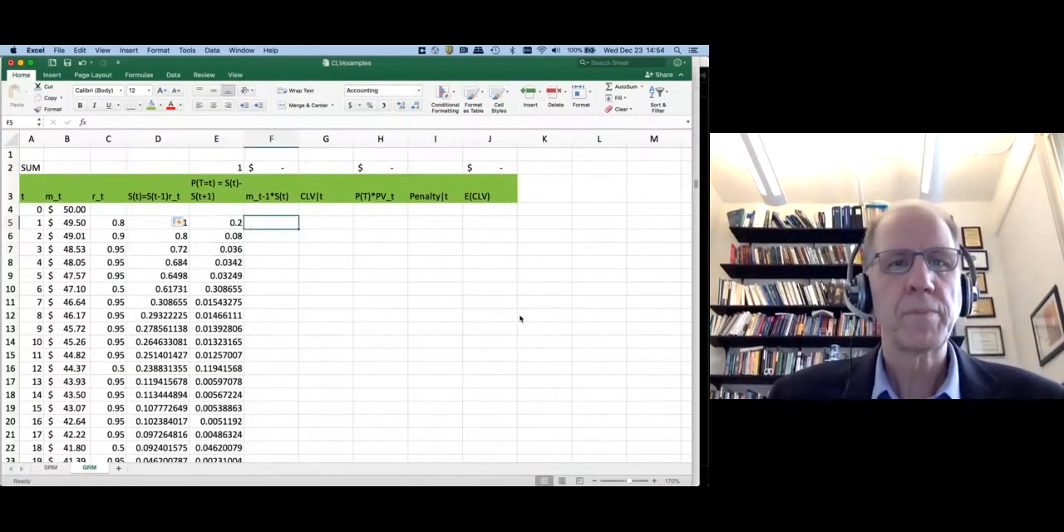
text(=)
key(Left)
key(Left)
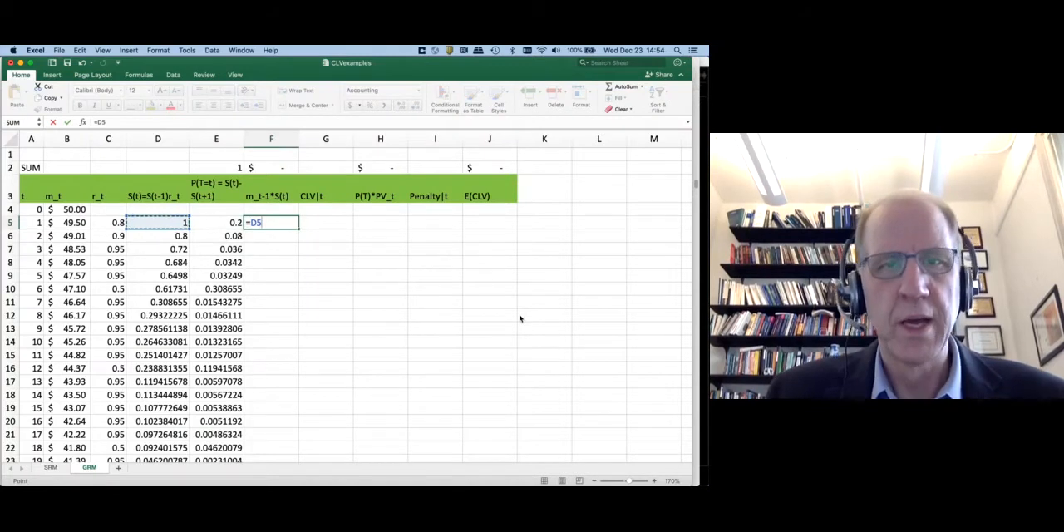
text(*)
key(Left)
key(Left)
key(Left)
key(Left)
key(Up)
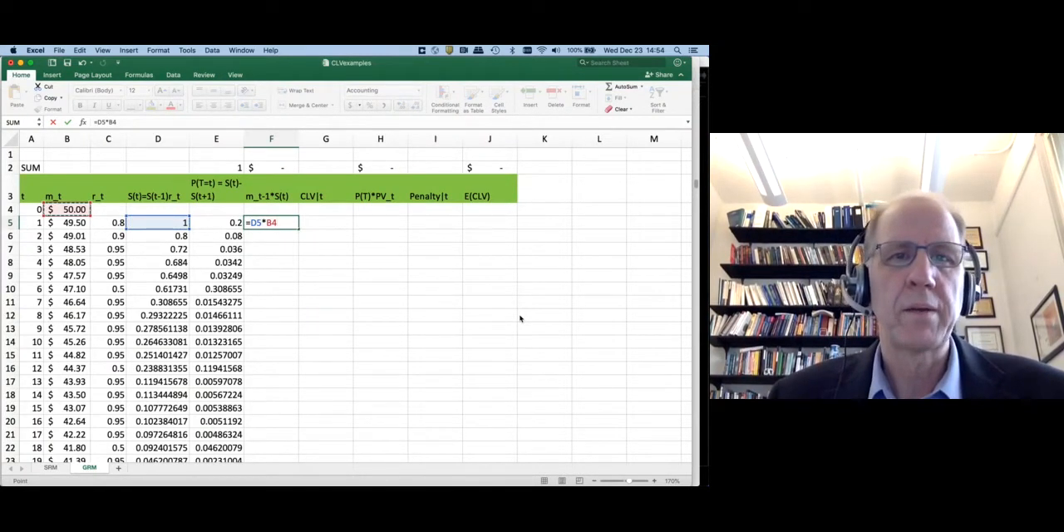
key(Return)
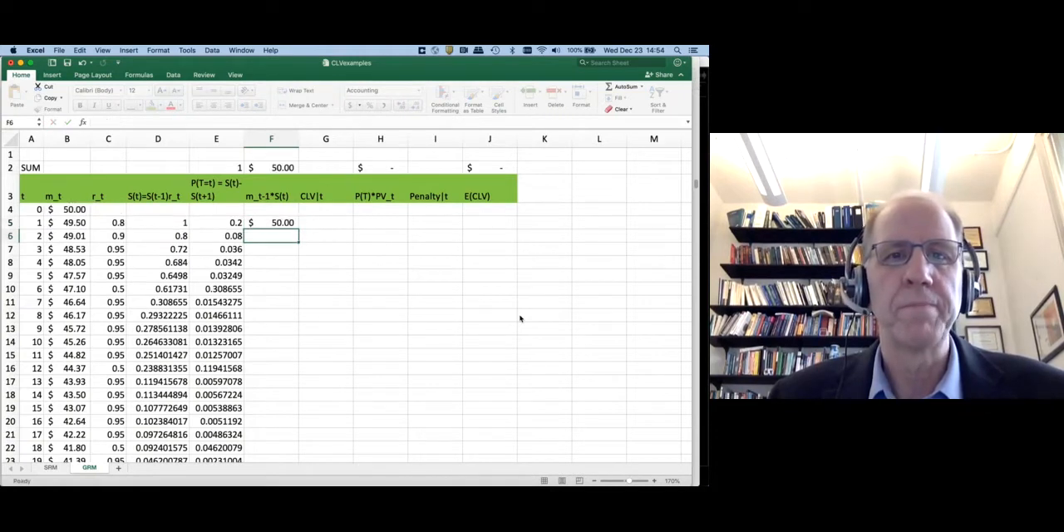
Fill the F5 formula down the m_t-1*S(t) column and check the column's SUM in F2
key(Up)
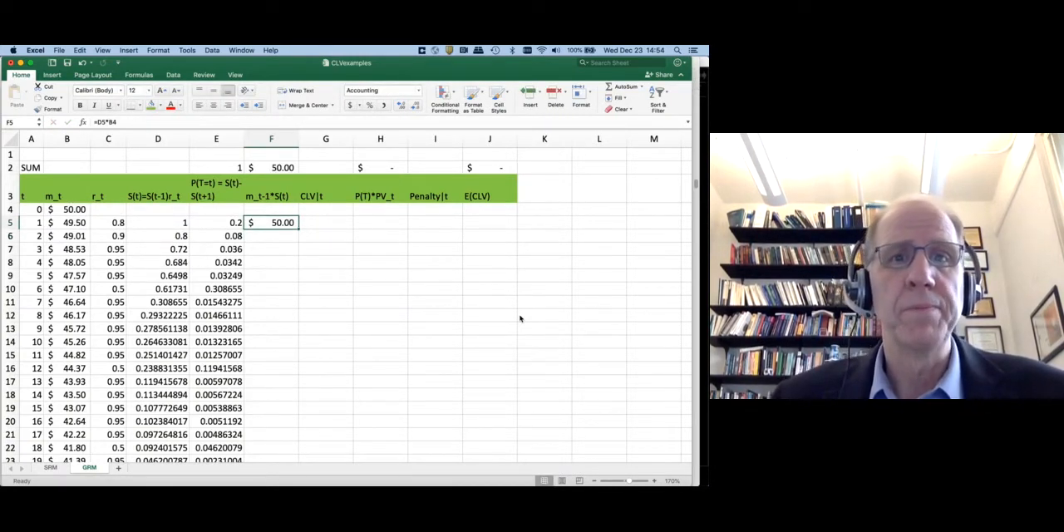
double_click(298, 229)
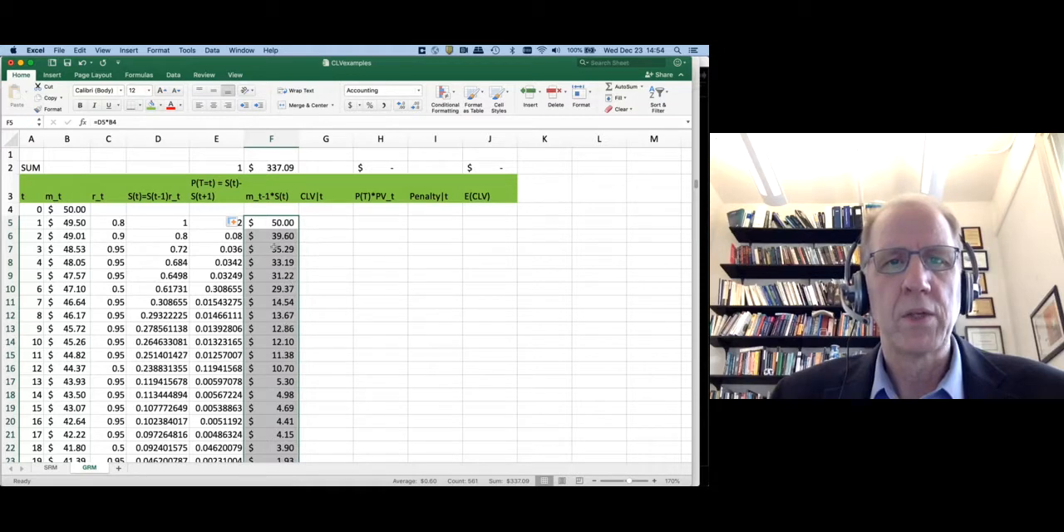
click(271, 172)
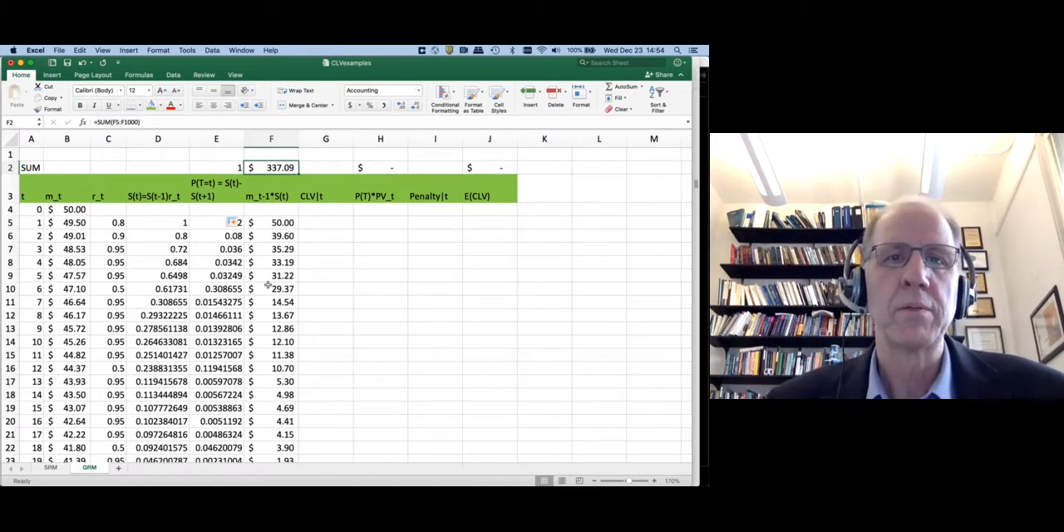
Enter the period 1 formula =B4 in G5, under the CLV|t heading, and check it
click(325, 220)
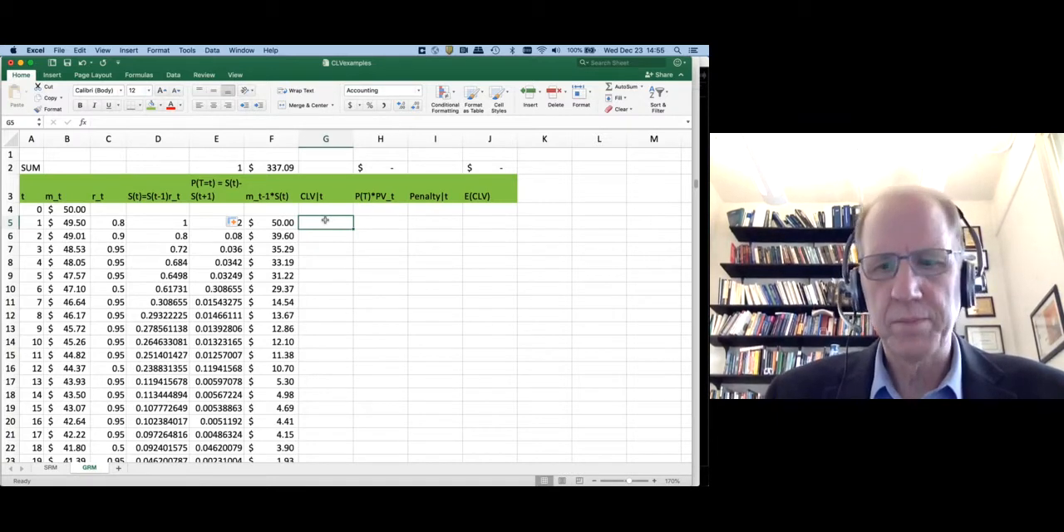
double_click(325, 220)
text(=)
key(Up)
key(Left)
key(Left)
key(Left)
key(Left)
key(Left)
key(Left)
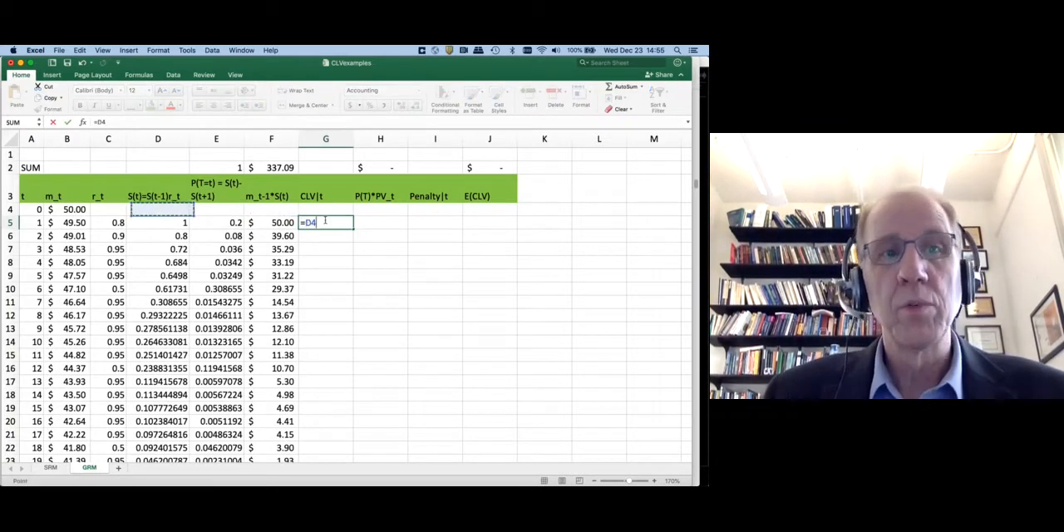
key(Right)
key(Return)
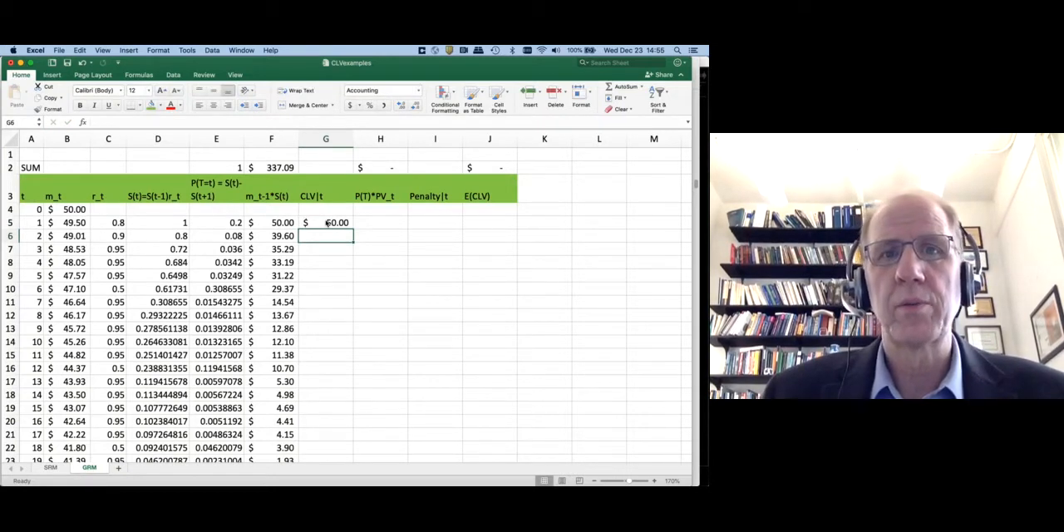
click(327, 223)
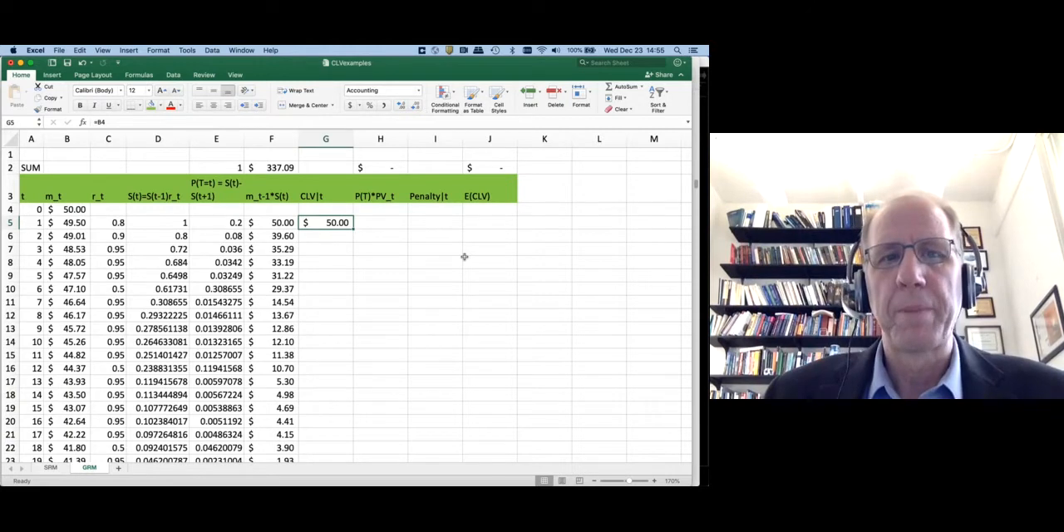
key(Down)
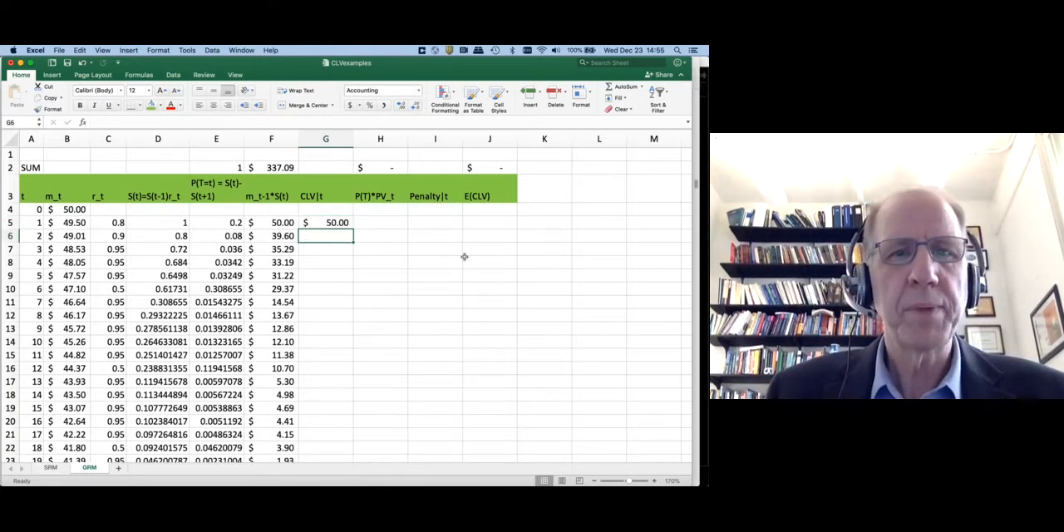
Enter the period 2 formula =G5+B5 in G6, in the CLV|t column
text(=)
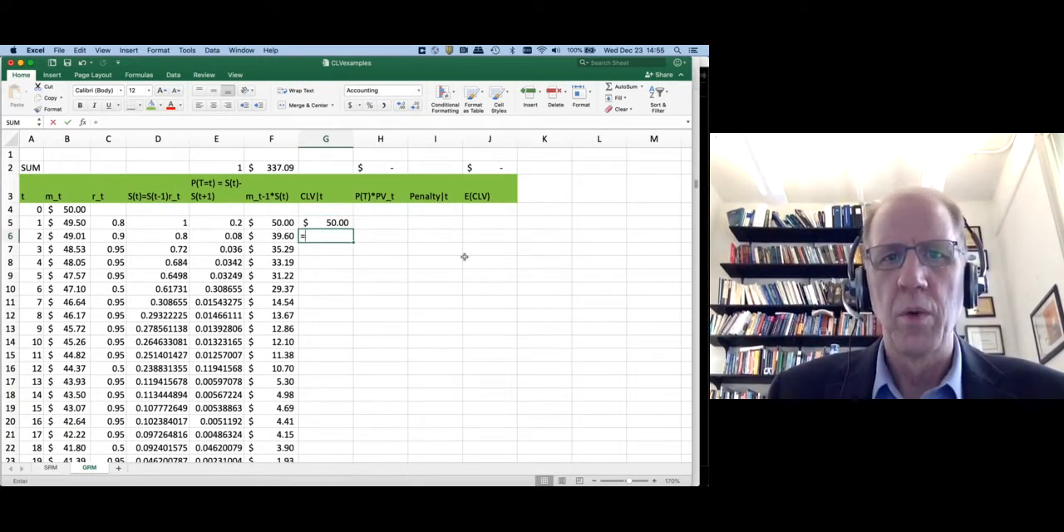
key(Up)
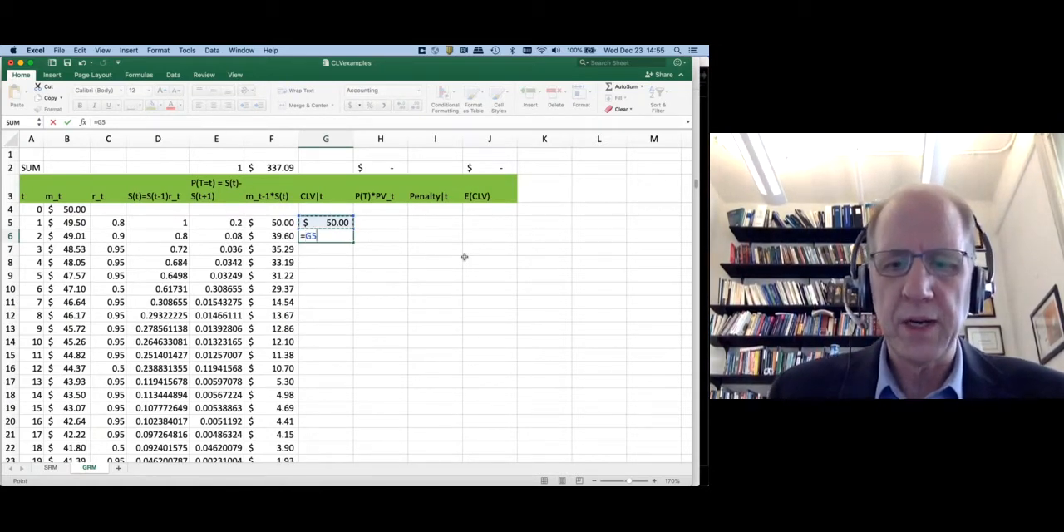
text(+)
key(Up)
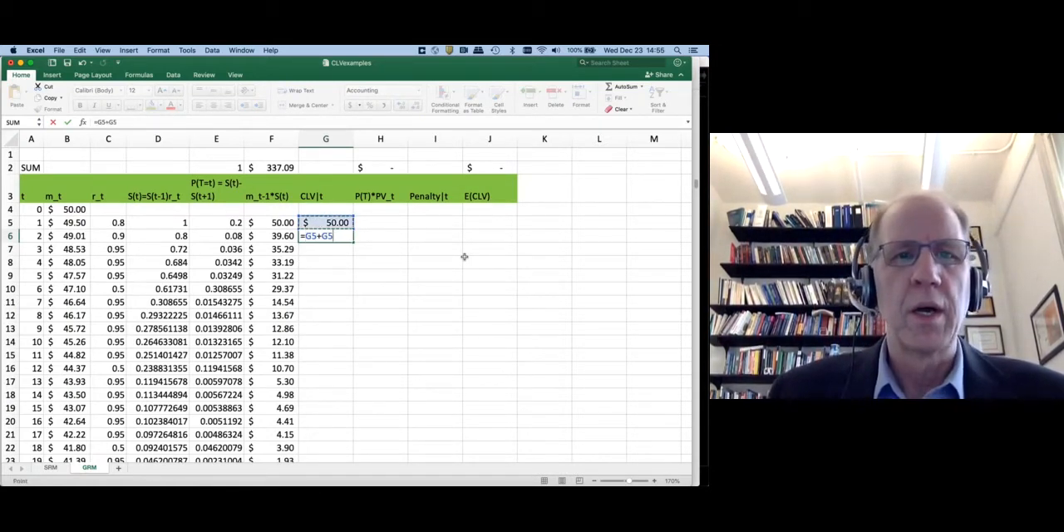
key(Left)
key(Left)
key(Left)
key(Left)
key(Left)
key(Left)
key(Right)
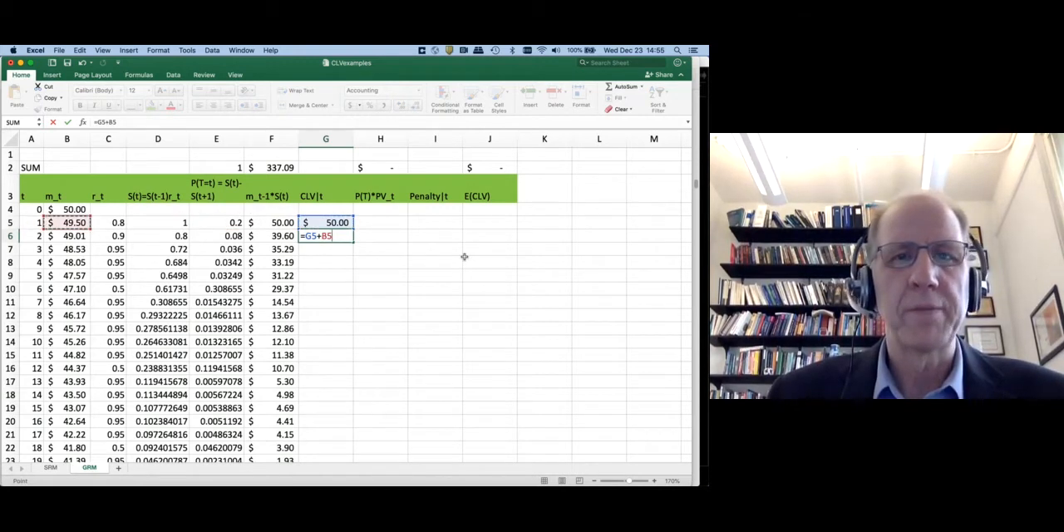
key(Return)
Fill the G6 formula down the CLV|t column and check the copied formula in G7
key(Up)
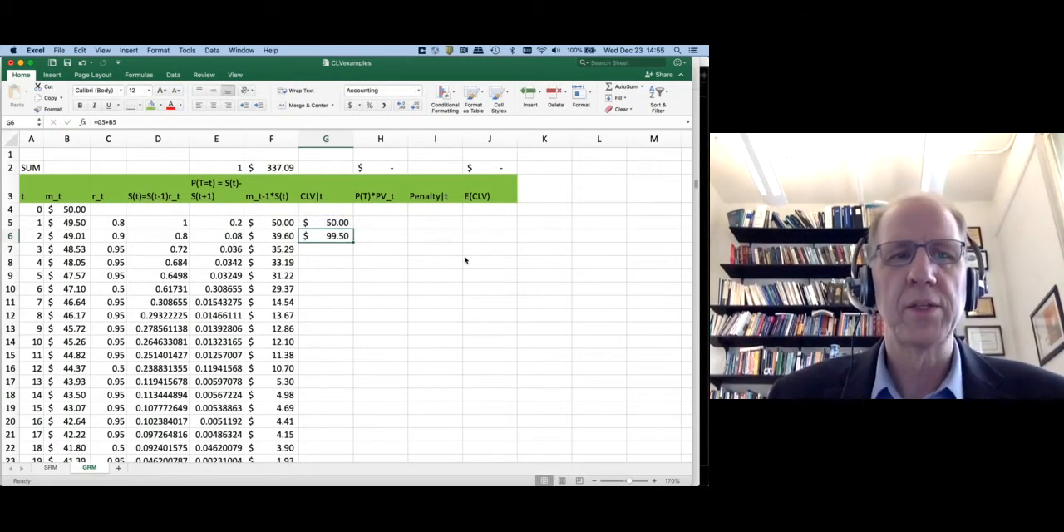
double_click(353, 241)
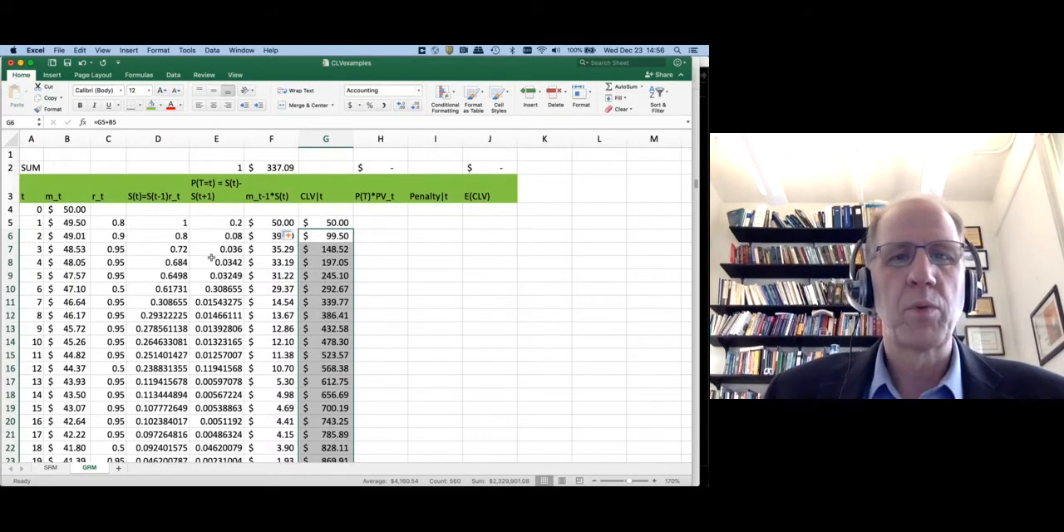
click(327, 251)
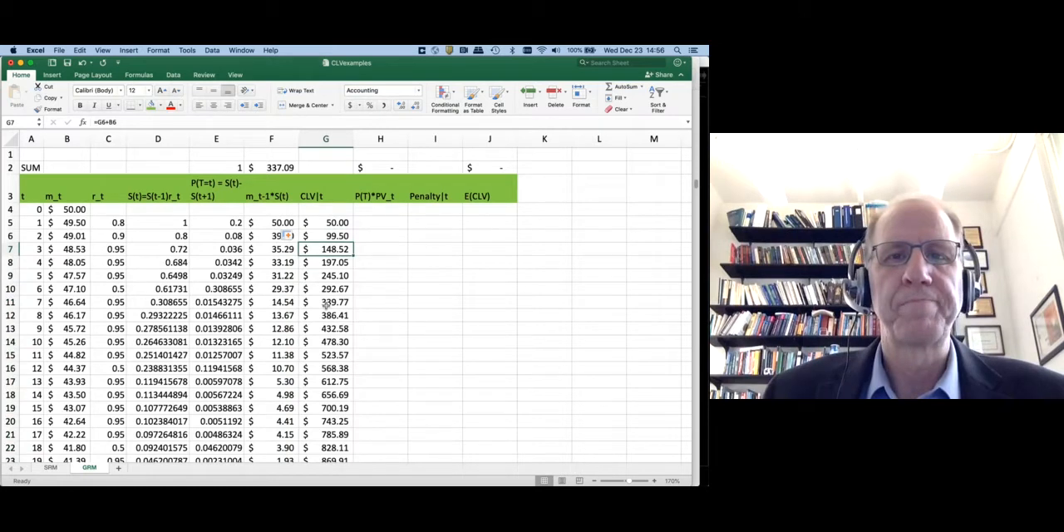
Highlight the P(t)CLV(t) summation in the E[CLV(T)] formula on page 15 of clv.pdf in Preview, then return to the Excel workbook
key(super+Tab)
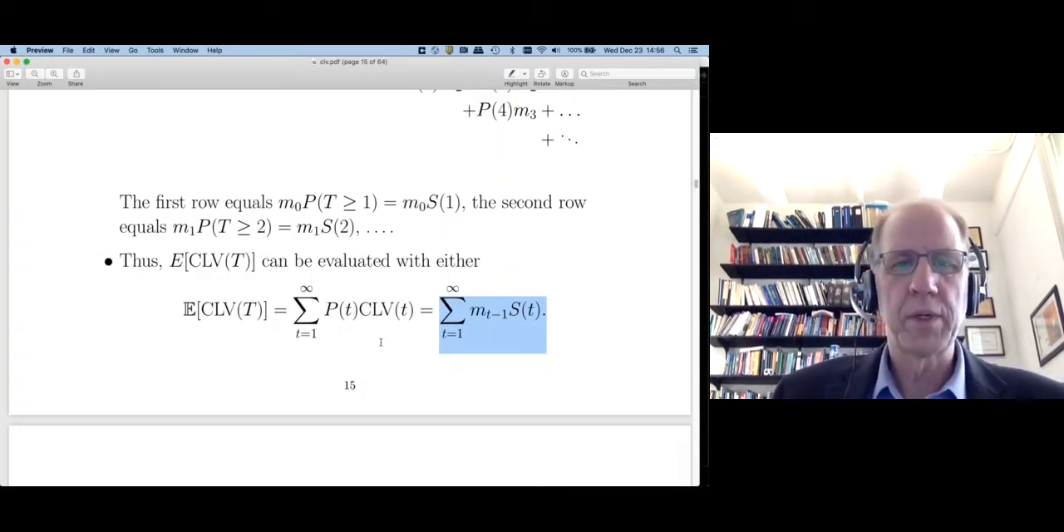
click(368, 311)
drag(295, 310, 414, 310)
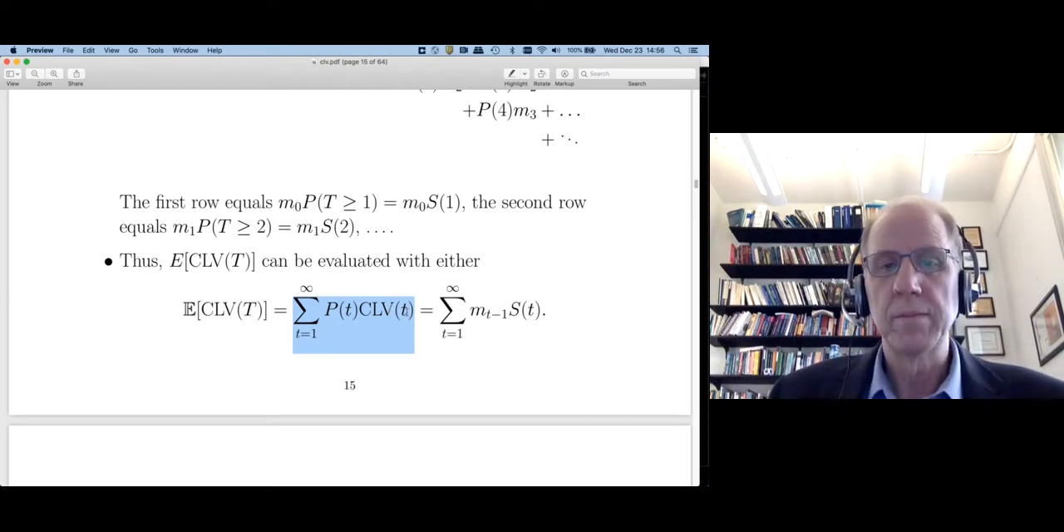
drag(326, 310, 358, 312)
key(super+Tab)
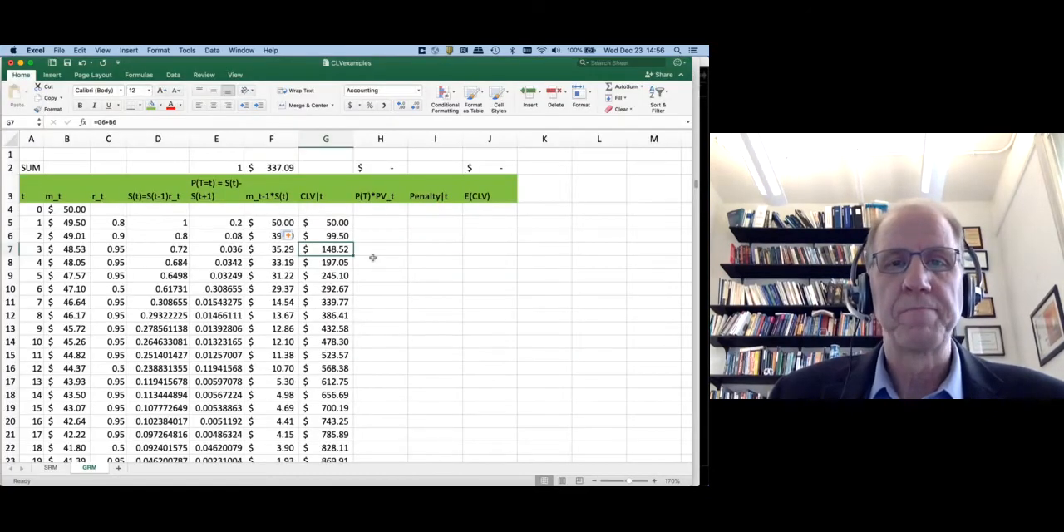